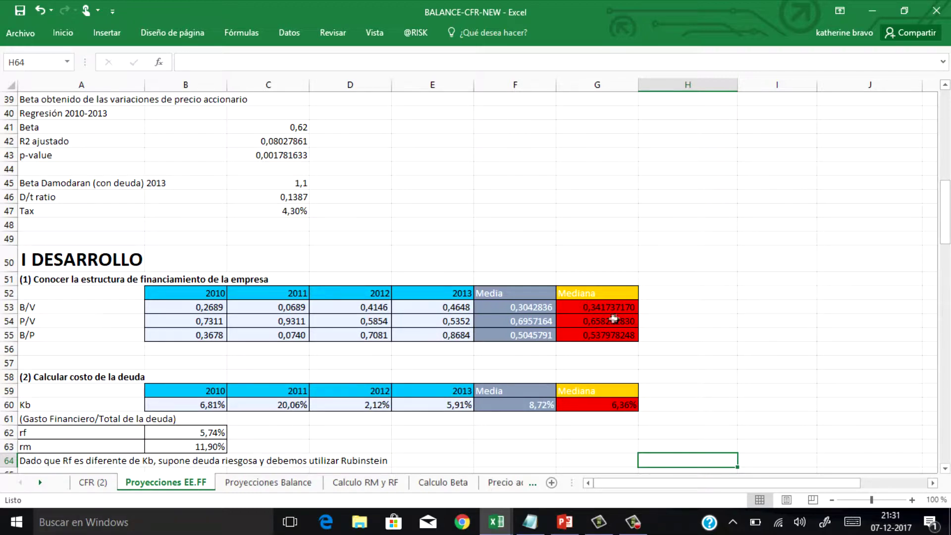
# Review the financing structure and cost of debt sections on the Proyecciones EE.FF sheet, including the B/V, P/V, Kb, rf and rm figures
pyautogui.click(669, 323)
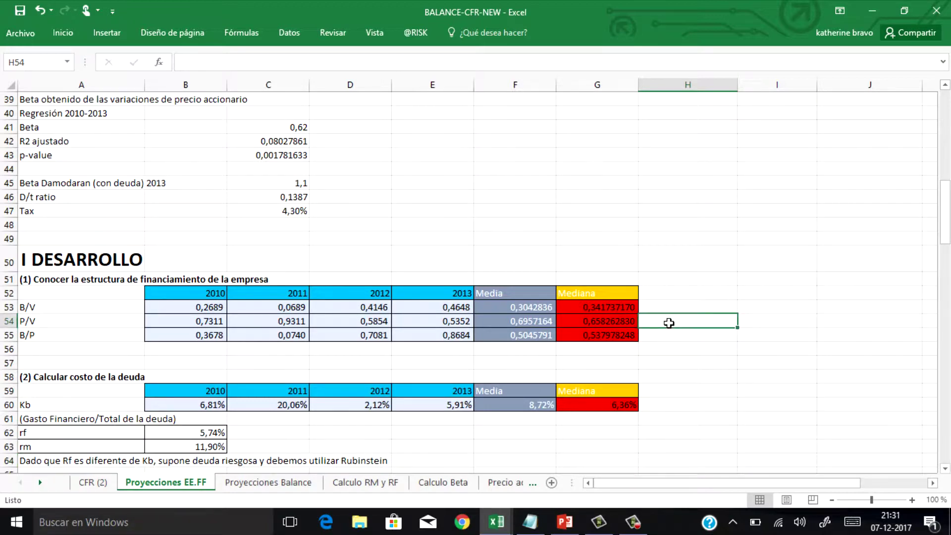
pyautogui.press('Down')
pyautogui.press('Down')
pyautogui.press('Down')
pyautogui.press('Down')
pyautogui.press('Down')
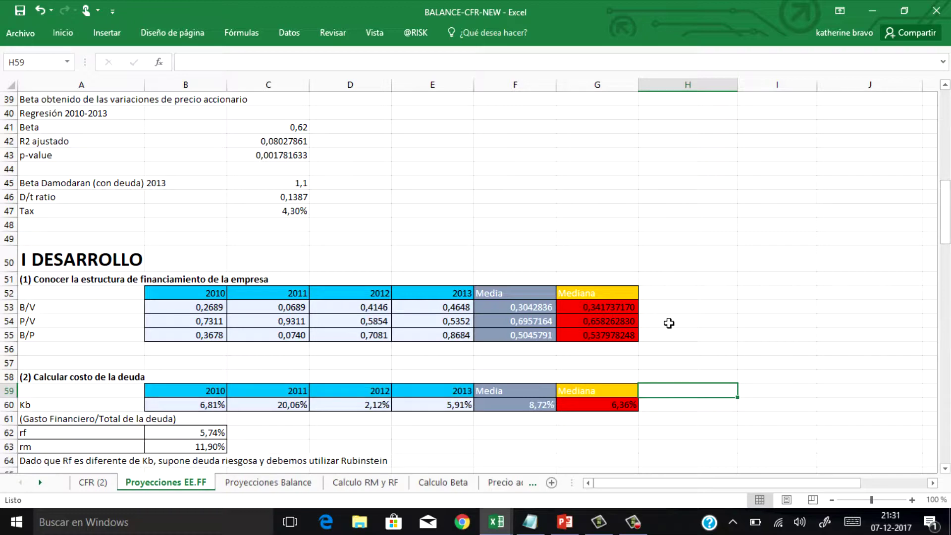
pyautogui.press('Down')
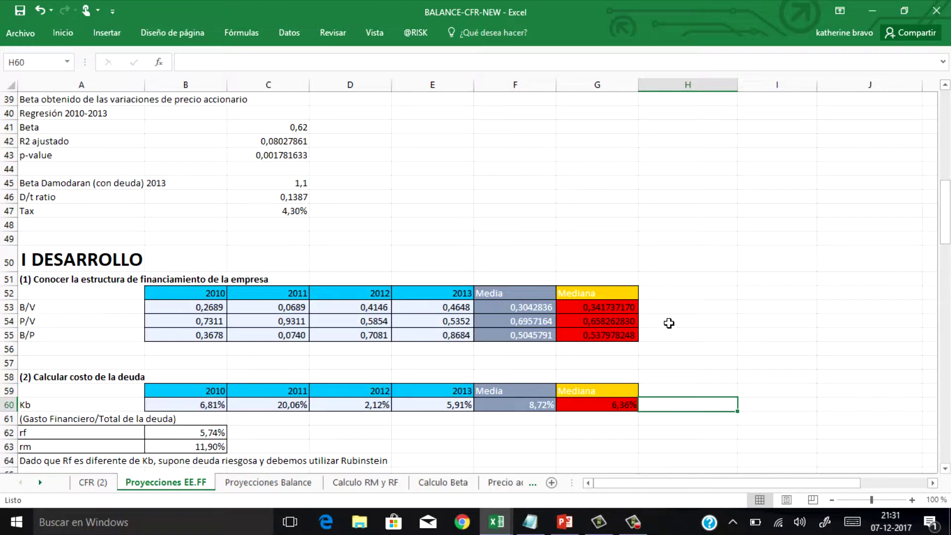
pyautogui.press('Down')
pyautogui.press('Down')
pyautogui.press('Down')
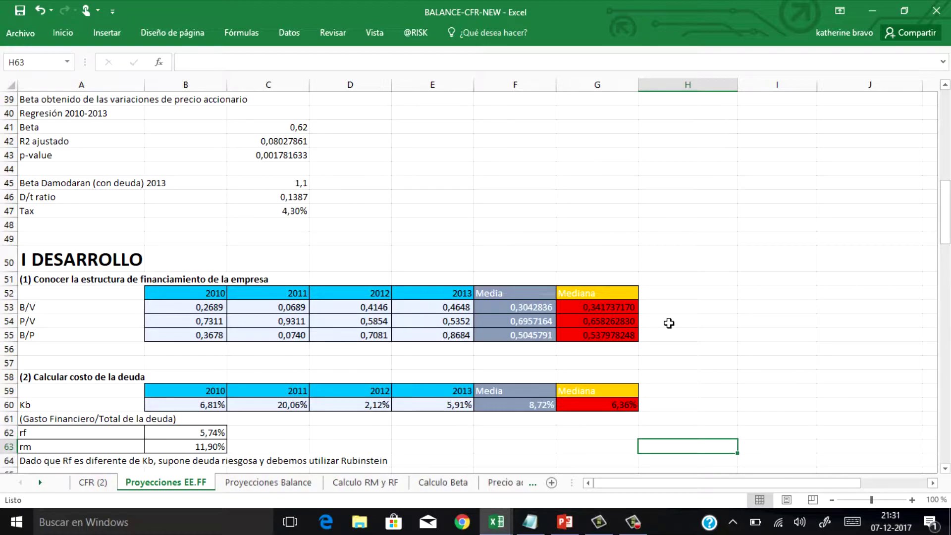
pyautogui.press('Down')
pyautogui.press('Down')
pyautogui.press('Down')
pyautogui.press('Down')
pyautogui.press('Down')
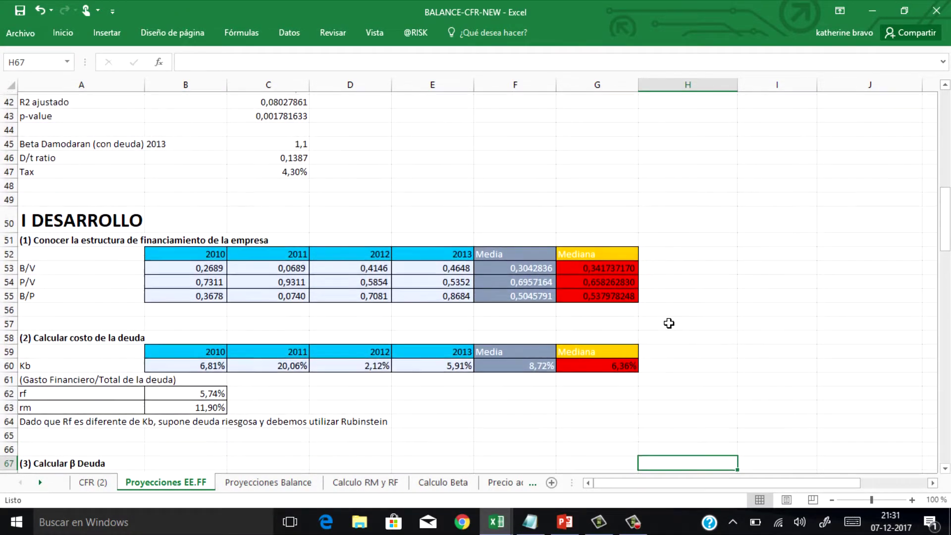
pyautogui.press('Down')
pyautogui.press('Down')
# Examine the Calculo RM y RF sheet for the rf average of the BCP series and the annualized IGPA return
pyautogui.hotkey('ctrl', 'pagedown')
pyautogui.hotkey('ctrl', 'pagedown')
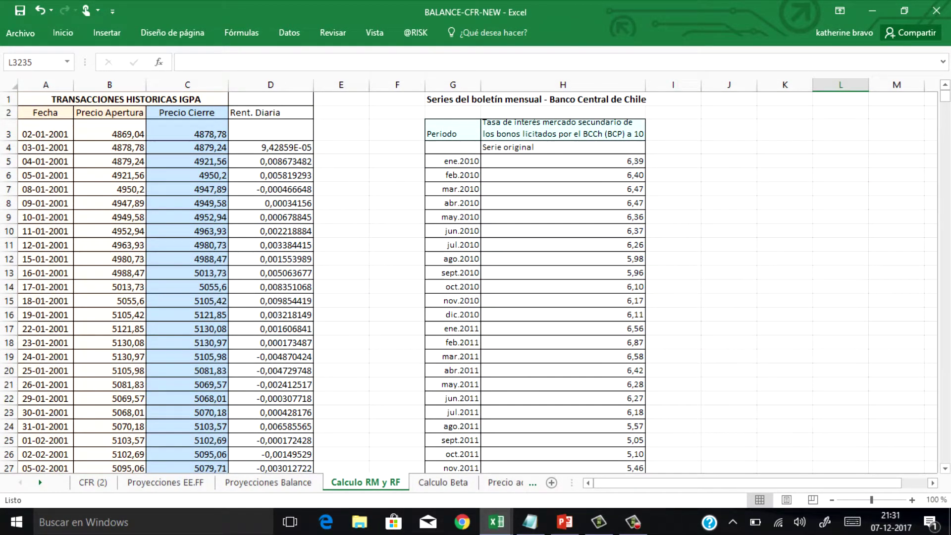
pyautogui.scroll(-4, 459, 282)
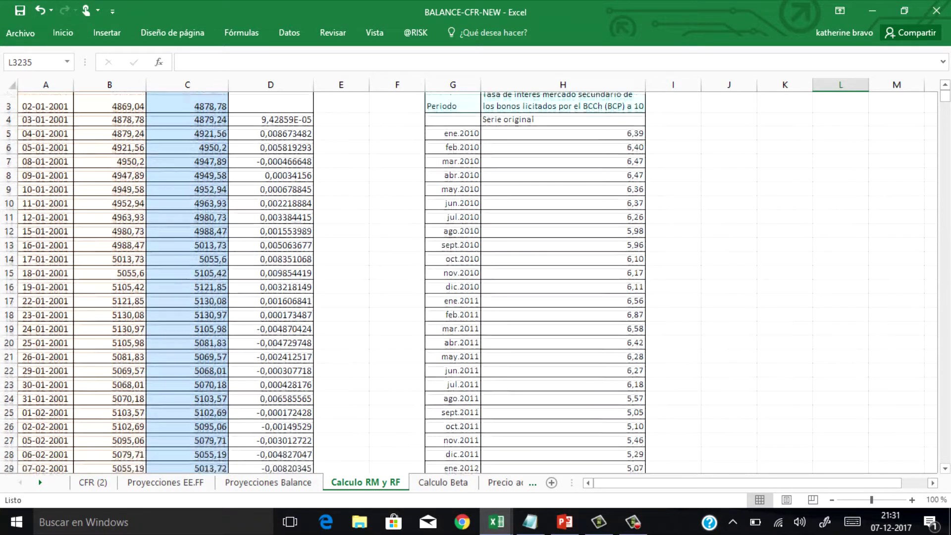
pyautogui.scroll(-9, 460, 282)
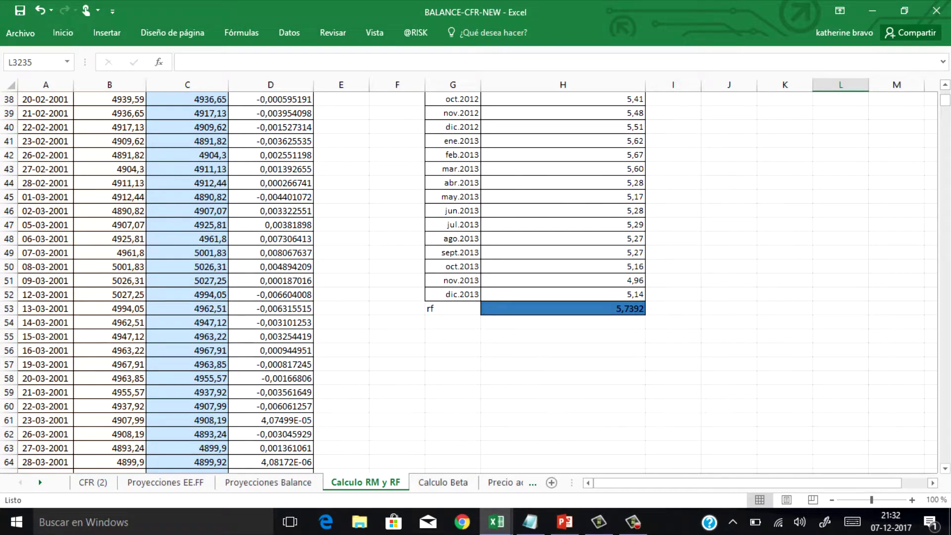
pyautogui.scroll(-20, 460, 282)
pyautogui.moveTo(945, 100); pyautogui.dragTo(945, 431)
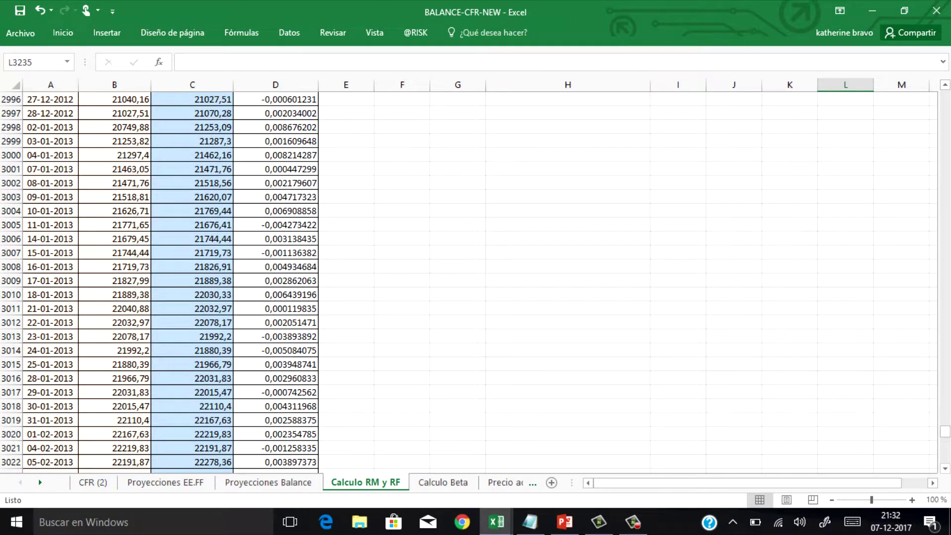
pyautogui.moveTo(944, 430); pyautogui.dragTo(945, 457)
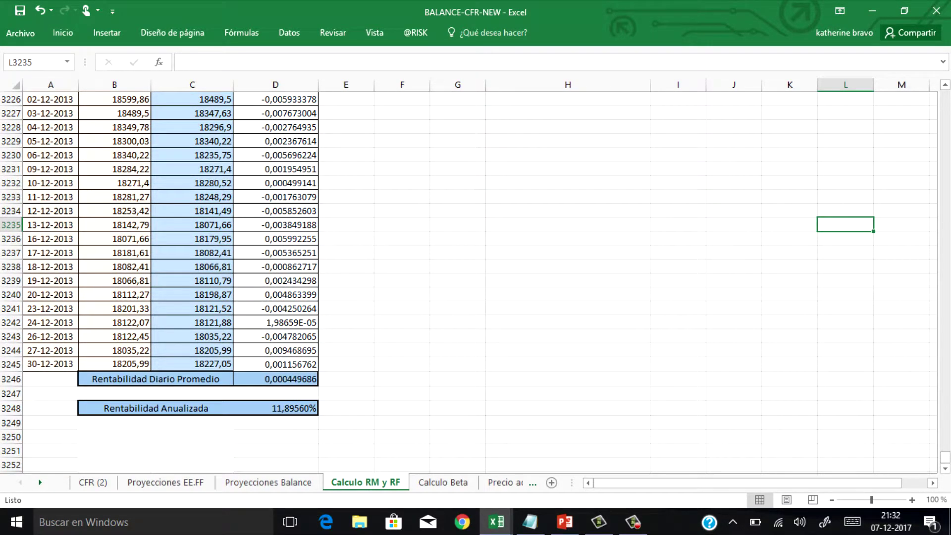
pyautogui.click(275, 393)
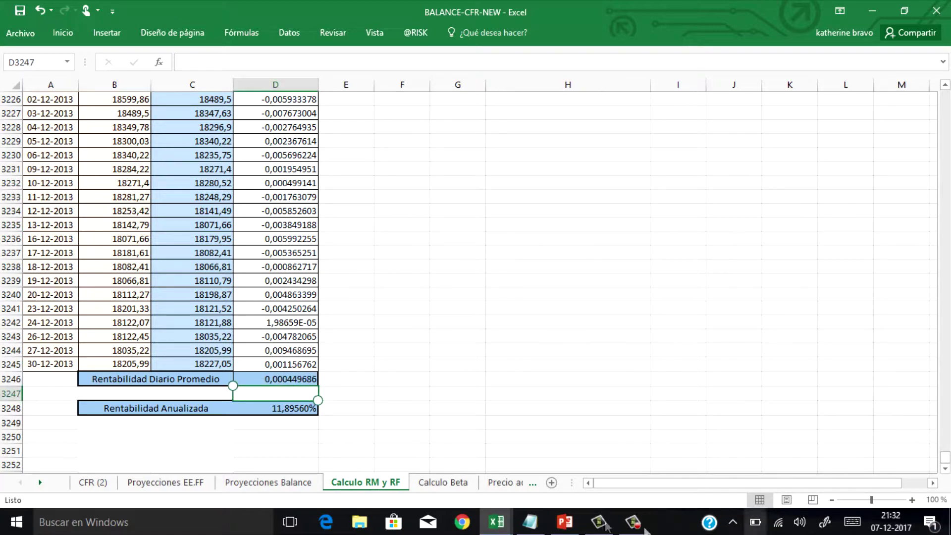
# Return to the Proyecciones EE.FF sheet and inspect the debt beta formula in C70
pyautogui.click(167, 483)
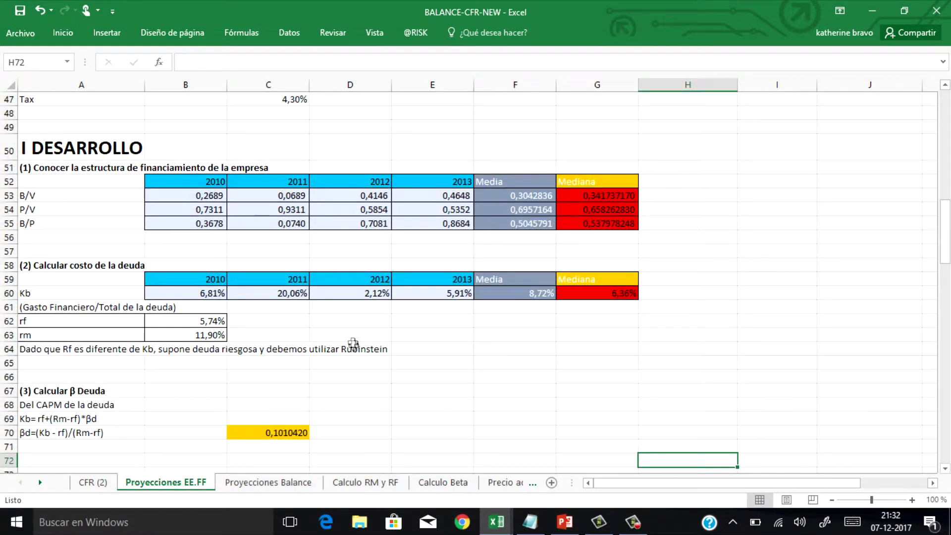
pyautogui.click(354, 349)
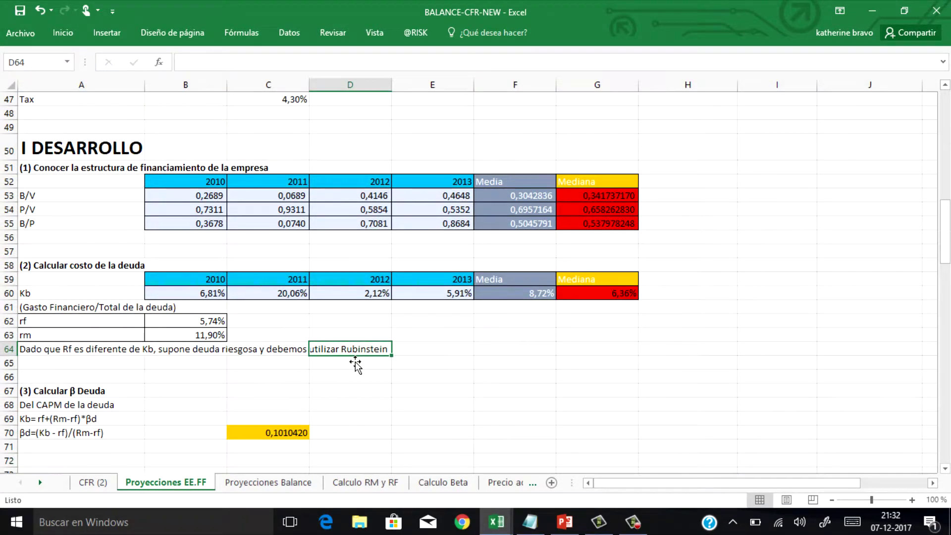
pyautogui.press('Down')
pyautogui.press('Down')
pyautogui.press('Down')
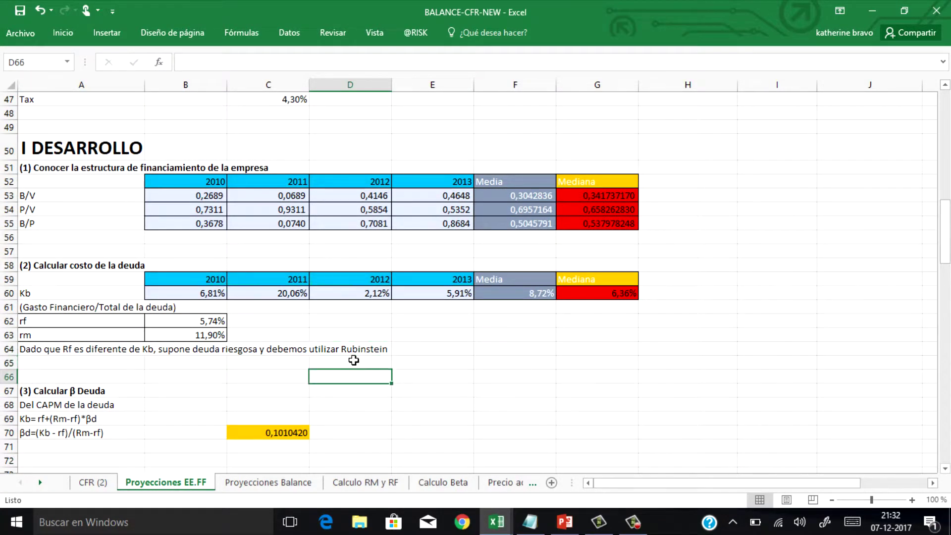
pyautogui.press('Down')
pyautogui.press('Down')
pyautogui.press('Down')
pyautogui.press('Down')
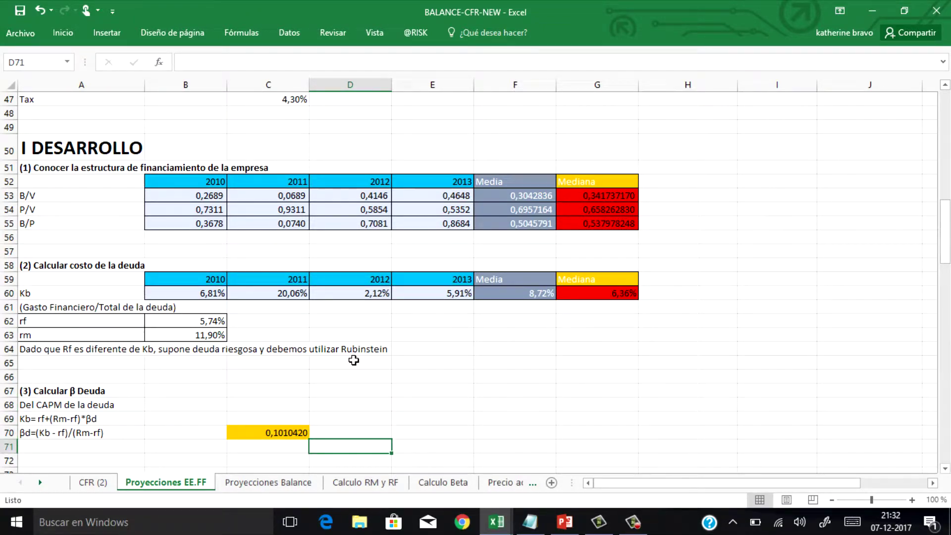
pyautogui.press('Down')
pyautogui.press('Down')
pyautogui.press('Down')
pyautogui.press('Down')
pyautogui.press('Down')
pyautogui.press('Down')
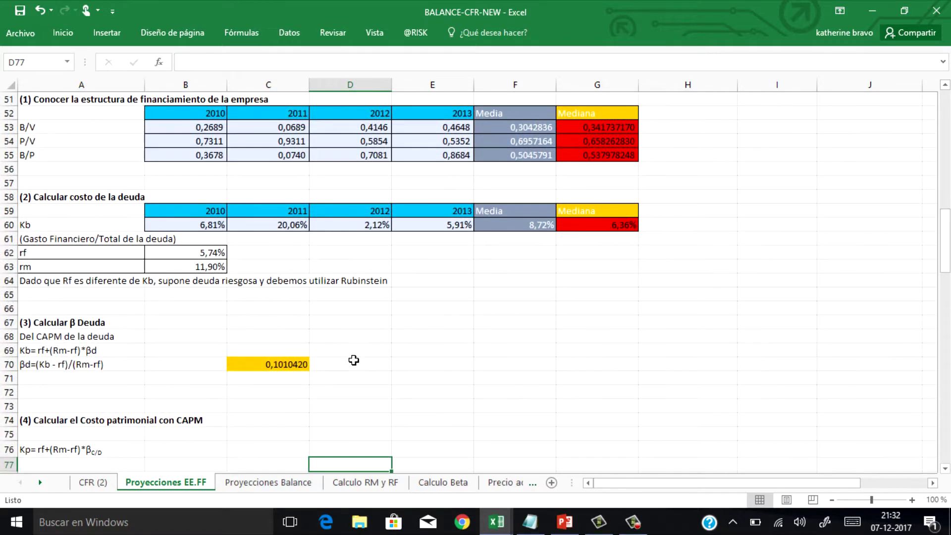
pyautogui.press('Down')
pyautogui.press('Down')
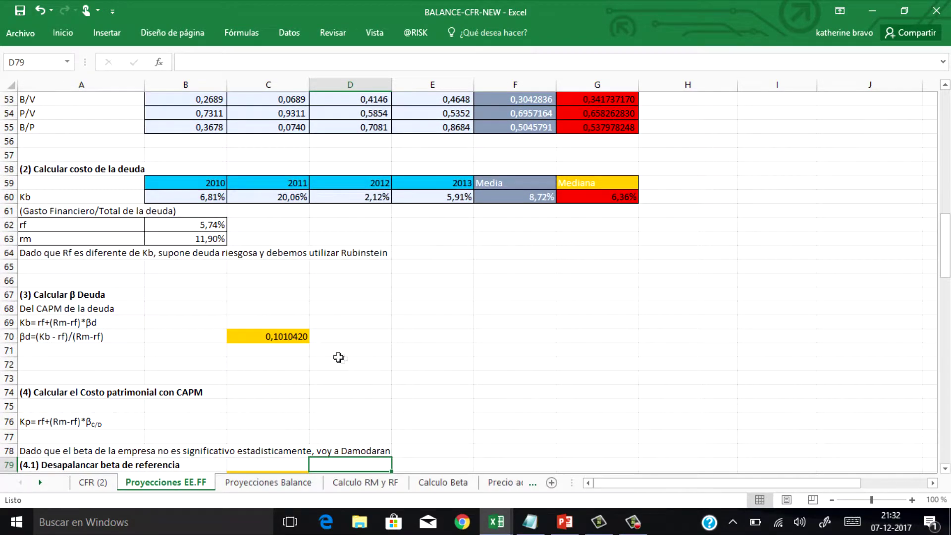
pyautogui.click(291, 336)
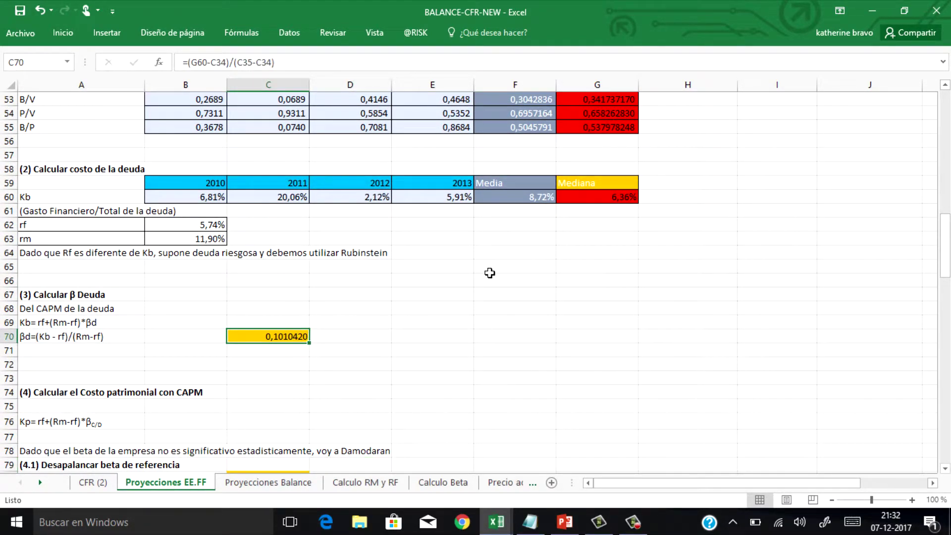
# Read through section (4) on the CAPM equity cost, including the unlevering and Rubinstein relevering of beta
pyautogui.press('Down')
pyautogui.press('Down')
pyautogui.press('Down')
pyautogui.press('Down')
pyautogui.press('Down')
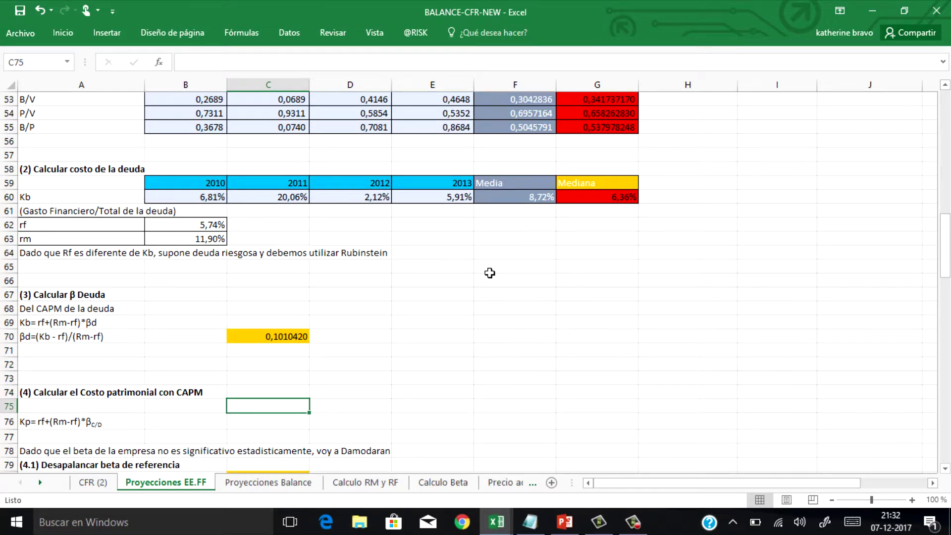
pyautogui.press('Down')
pyautogui.press('Down')
pyautogui.press('Down')
pyautogui.press('Down')
pyautogui.press('Down')
pyautogui.press('Down')
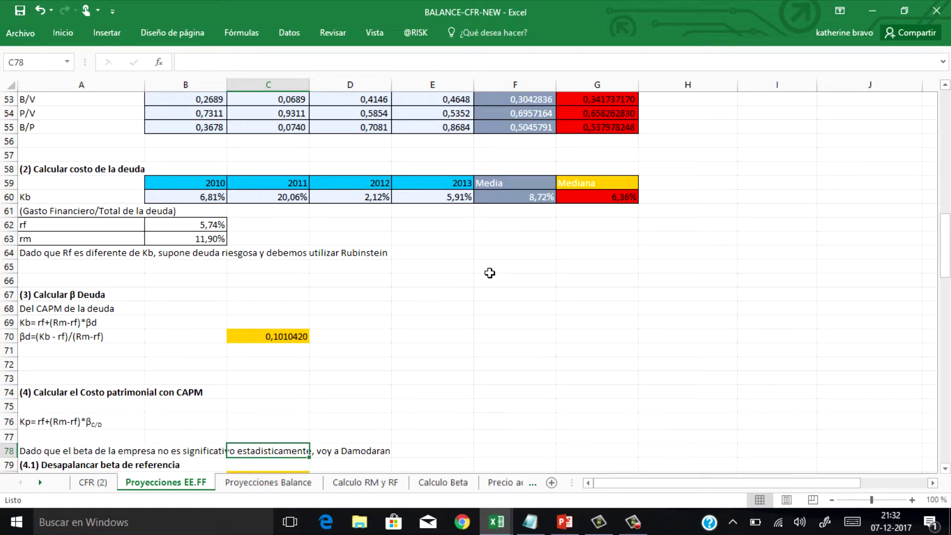
pyautogui.press('Down')
pyautogui.press('Down')
pyautogui.press('Down')
pyautogui.press('Down')
pyautogui.press('Down')
pyautogui.press('Down')
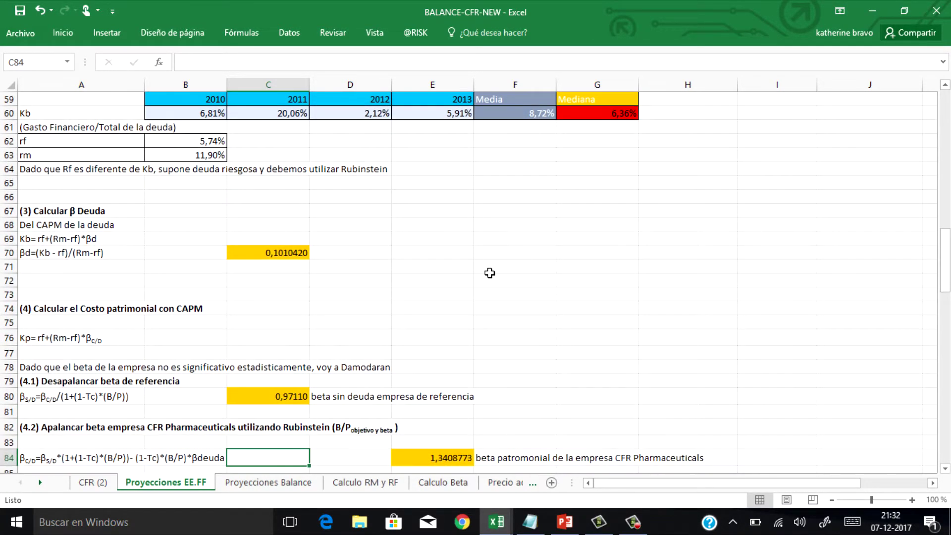
pyautogui.press('Down')
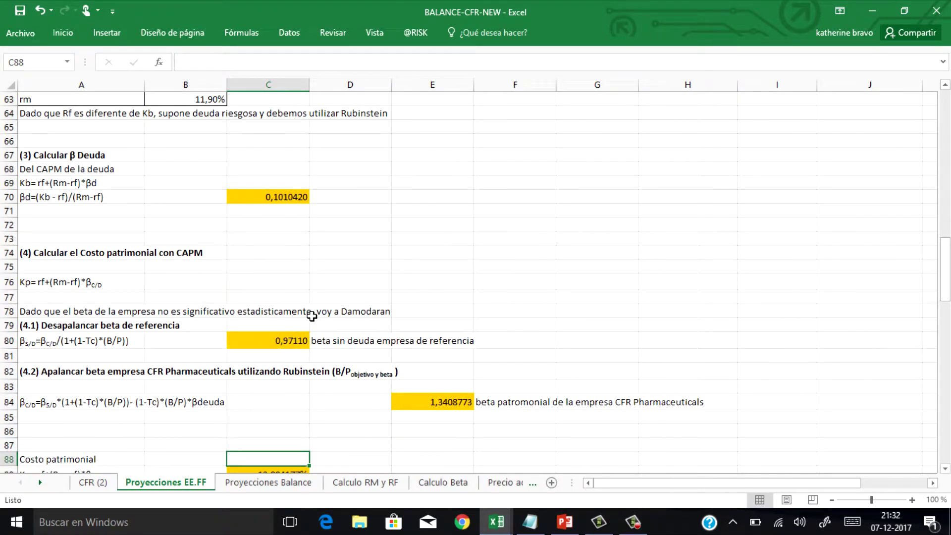
# Check the Variable X 1 coefficient and the Pendiente beta on the Calculo Beta sheet
pyautogui.click(446, 286)
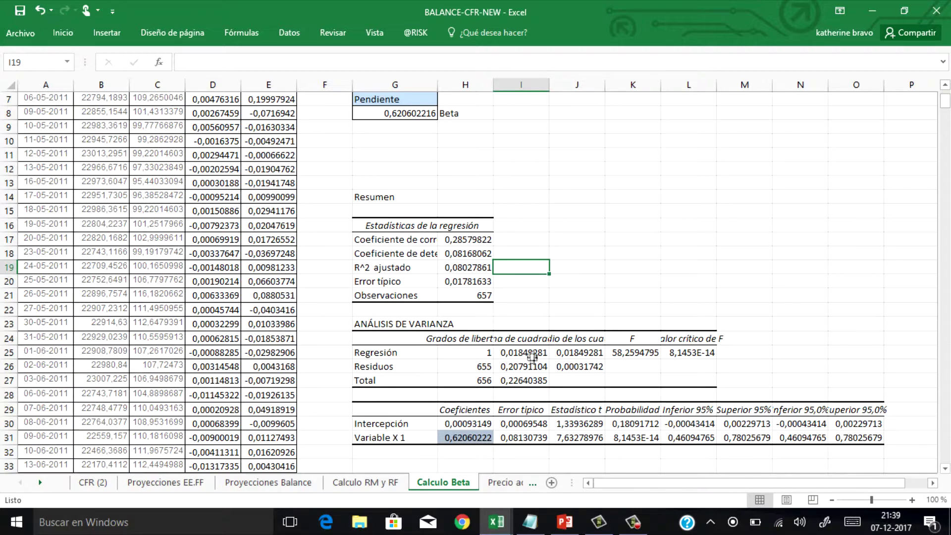
pyautogui.click(473, 440)
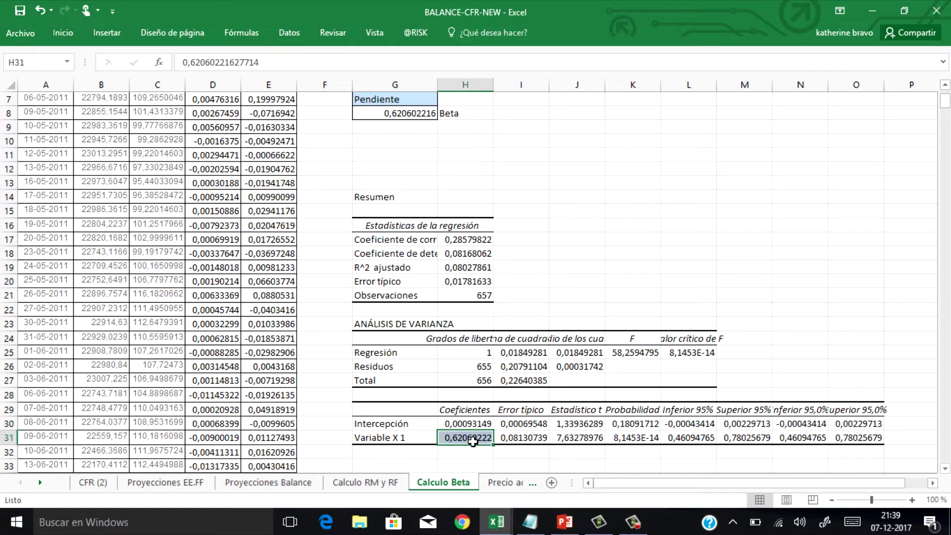
pyautogui.click(398, 114)
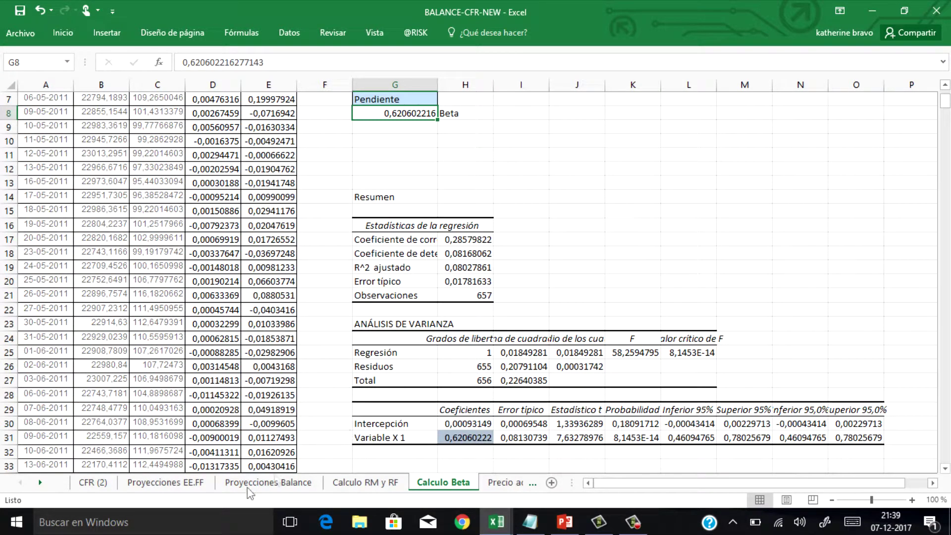
# Go back to the Proyecciones EE.FF sheet and inspect the reference company's unlevered beta formula in C80
pyautogui.click(167, 482)
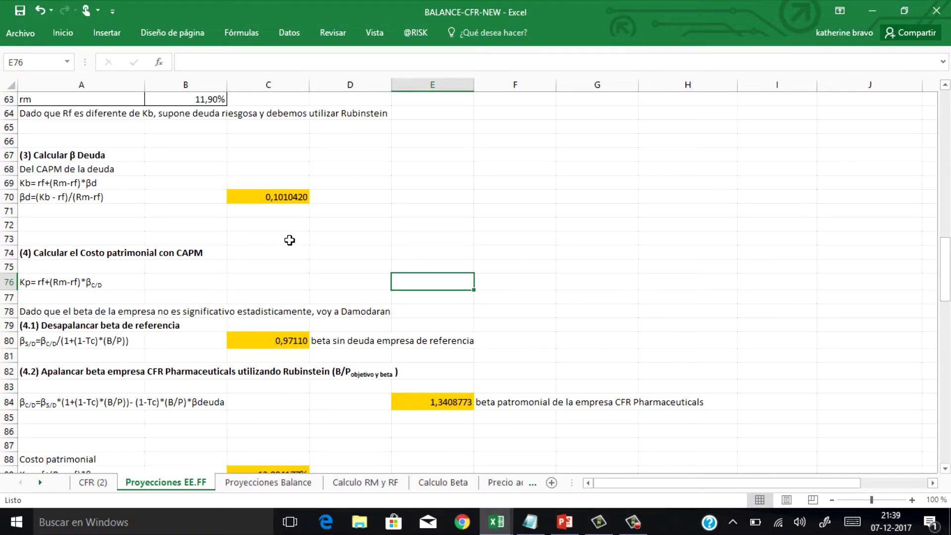
pyautogui.click(291, 344)
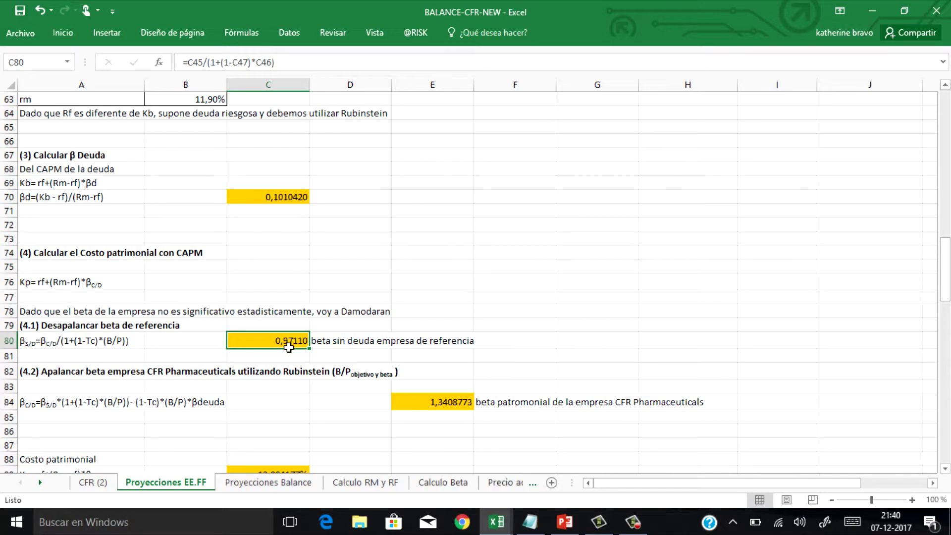
pyautogui.press('Down')
pyautogui.press('Down')
pyautogui.press('Down')
pyautogui.press('Down')
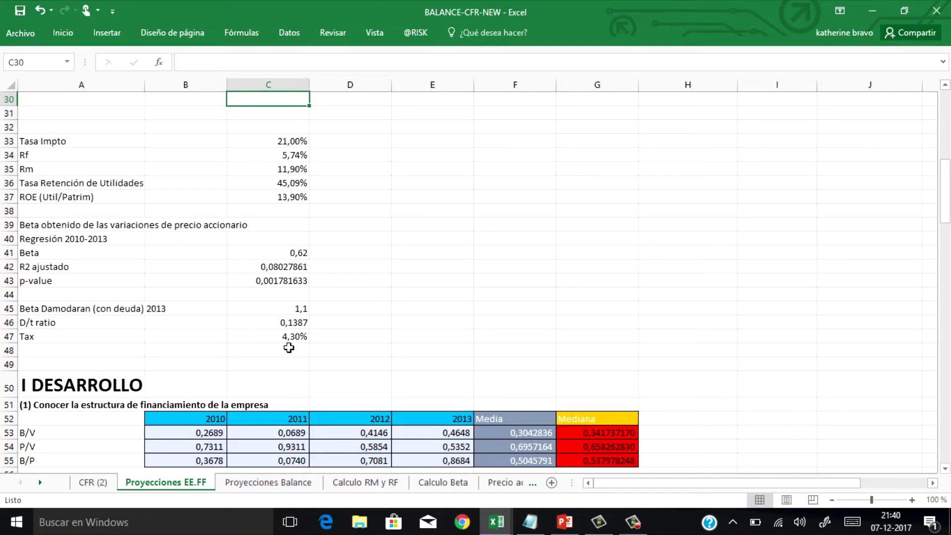
# Review the input rates, the regression beta statistics and the Damodaran beta data in rows 33 to 47
pyautogui.press('Down')
pyautogui.press('Down')
pyautogui.press('Down')
pyautogui.press('Down')
pyautogui.press('Down')
pyautogui.press('Down')
pyautogui.press('Down')
pyautogui.press('Down')
pyautogui.press('Down')
pyautogui.press('Down')
pyautogui.press('Down')
pyautogui.press('Down')
pyautogui.press('Down')
pyautogui.press('Down')
pyautogui.press('Down')
pyautogui.press('Down')
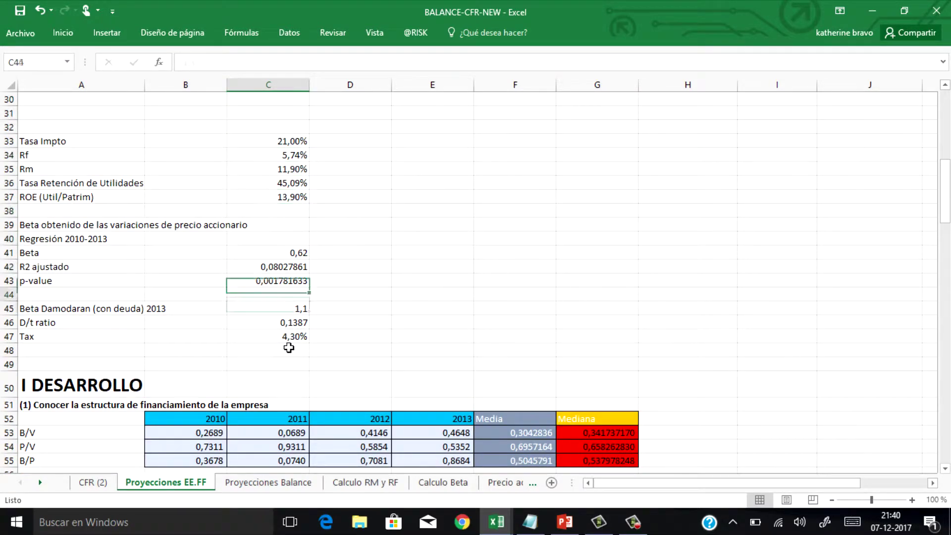
# Inspect the equity cost formula in C89 and the WACC formula in E94
pyautogui.press('Down')
pyautogui.press('Down')
pyautogui.press('Down')
pyautogui.press('Down')
pyautogui.press('Down')
pyautogui.press('Down')
pyautogui.press('Down')
pyautogui.press('Down')
pyautogui.press('Down')
pyautogui.press('Down')
pyautogui.press('Down')
pyautogui.press('Down')
pyautogui.press('Down')
pyautogui.press('Down')
pyautogui.press('Down')
pyautogui.press('Down')
pyautogui.press('Down')
pyautogui.press('Down')
pyautogui.press('Down')
pyautogui.press('Down')
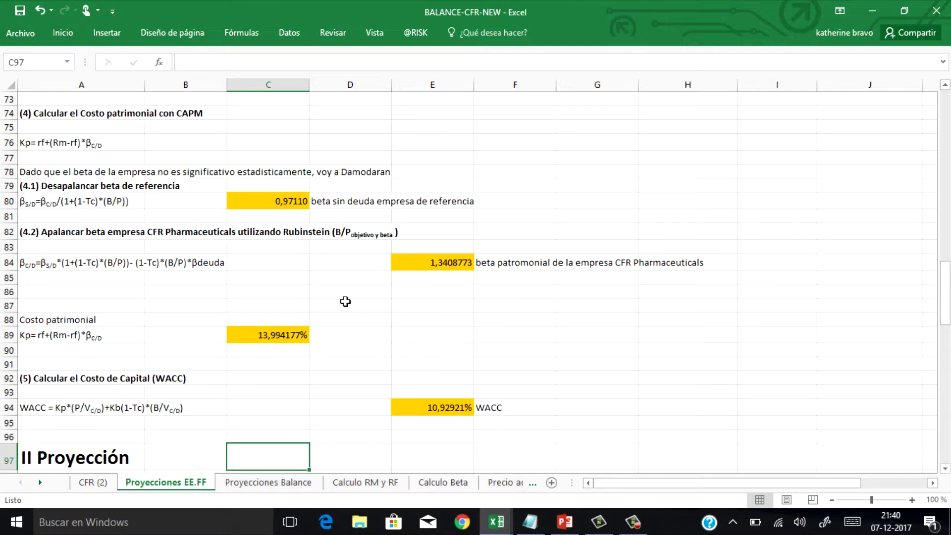
pyautogui.click(303, 334)
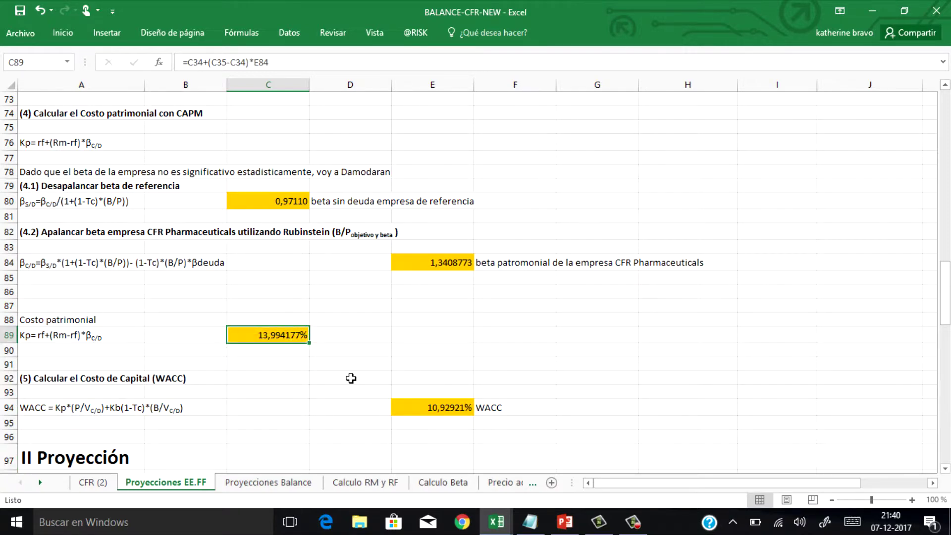
pyautogui.click(430, 340)
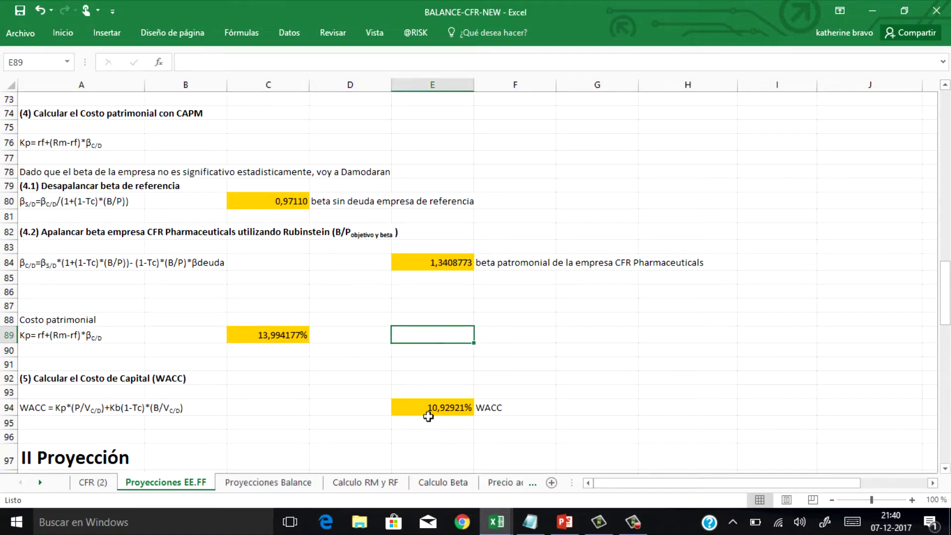
pyautogui.click(447, 411)
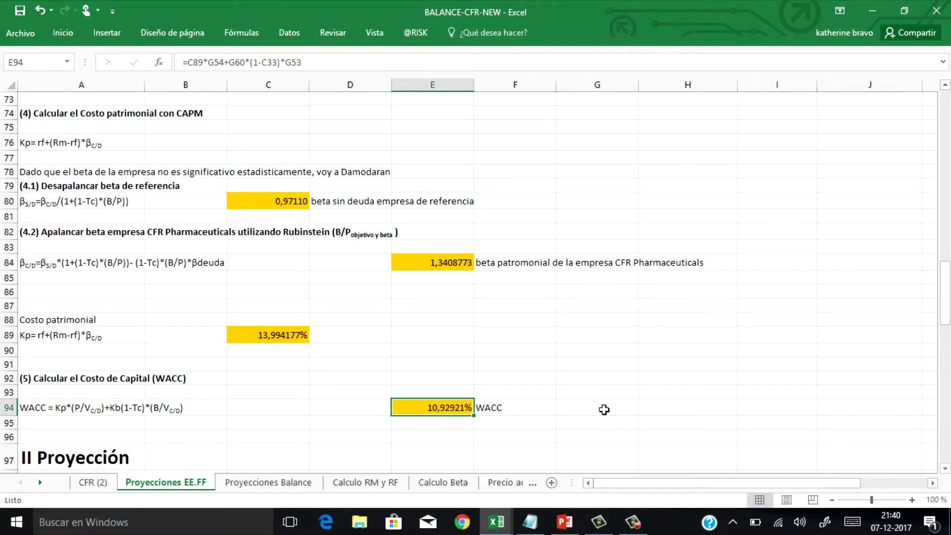
# Examine the 2010–2013 historical cash flow and the VARIACIONES table in section II Proyección
pyautogui.press('Down')
pyautogui.press('Down')
pyautogui.press('Down')
pyautogui.press('Down')
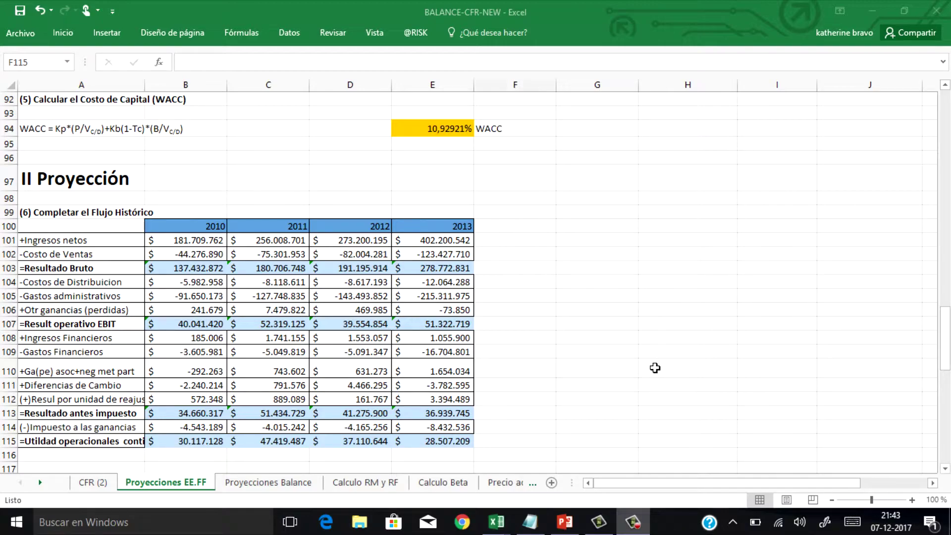
pyautogui.press('Down')
pyautogui.press('Down')
pyautogui.press('Down')
pyautogui.press('Down')
pyautogui.press('Down')
pyautogui.press('Down')
pyautogui.press('Down')
pyautogui.press('Down')
pyautogui.press('Down')
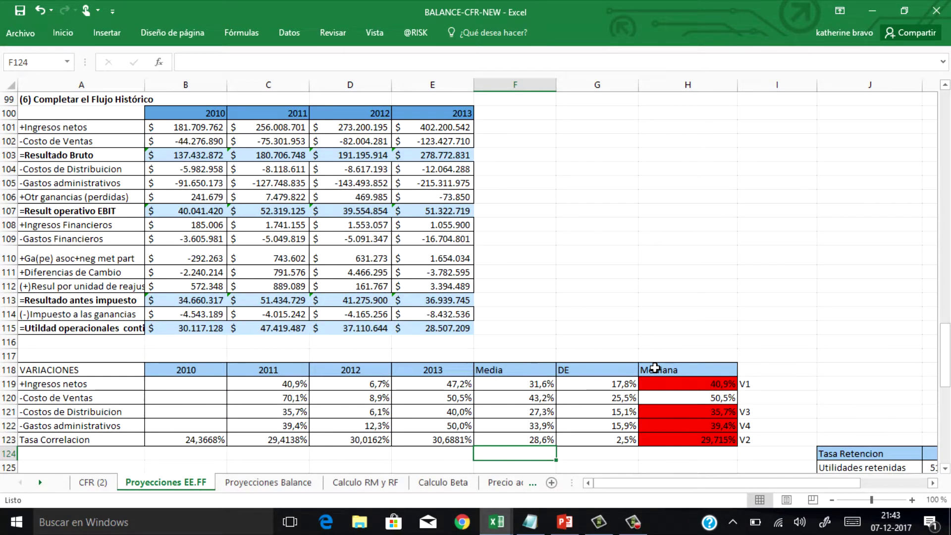
# Examine the V1 to V4 critical-variable labels beside the Mediana column of the VARIACIONES table
pyautogui.click(776, 385)
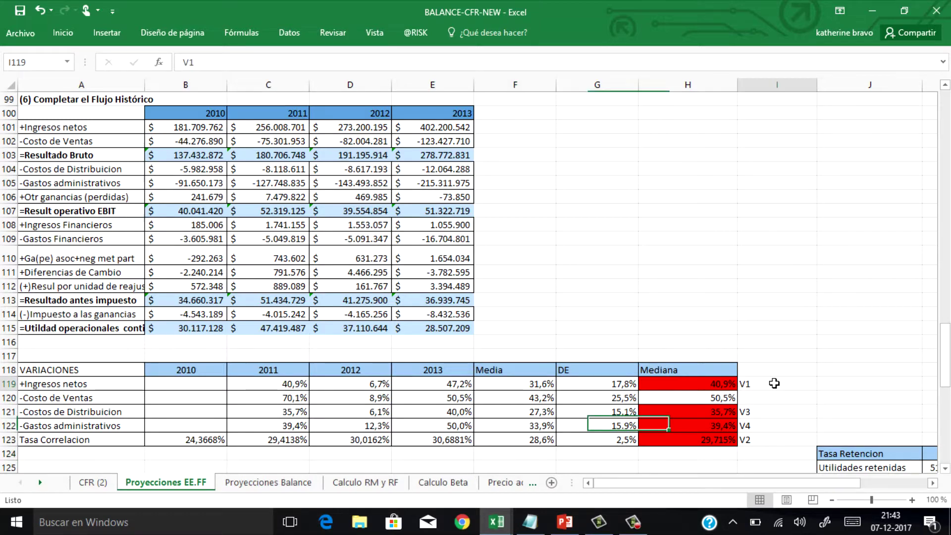
pyautogui.press('Down')
pyautogui.press('Down')
pyautogui.press('Down')
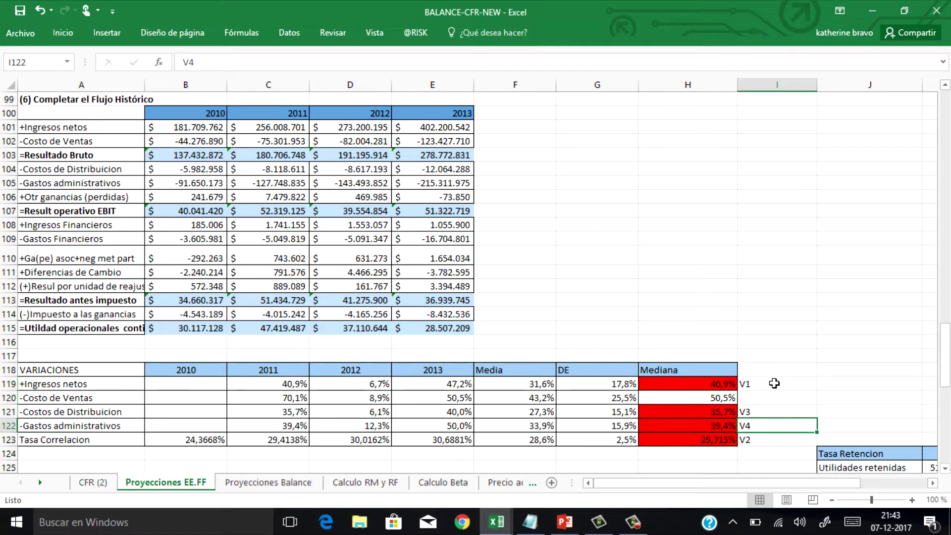
pyautogui.press('Down')
pyautogui.press('Down')
pyautogui.press('Down')
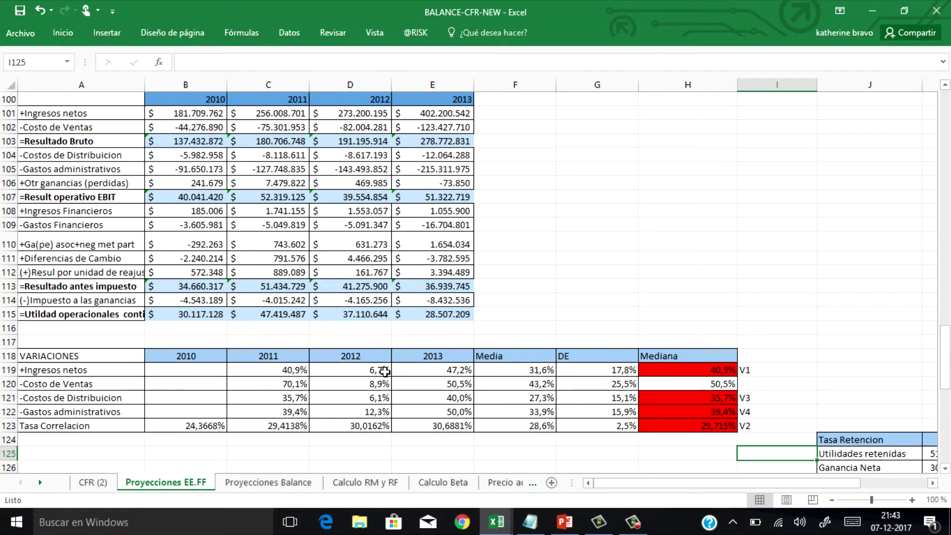
# Review the cash flow projection for periods 1 to 4 in section (7) and the discounted flows in section (8)
pyautogui.scroll(-6, 751, 324)
pyautogui.click(751, 312)
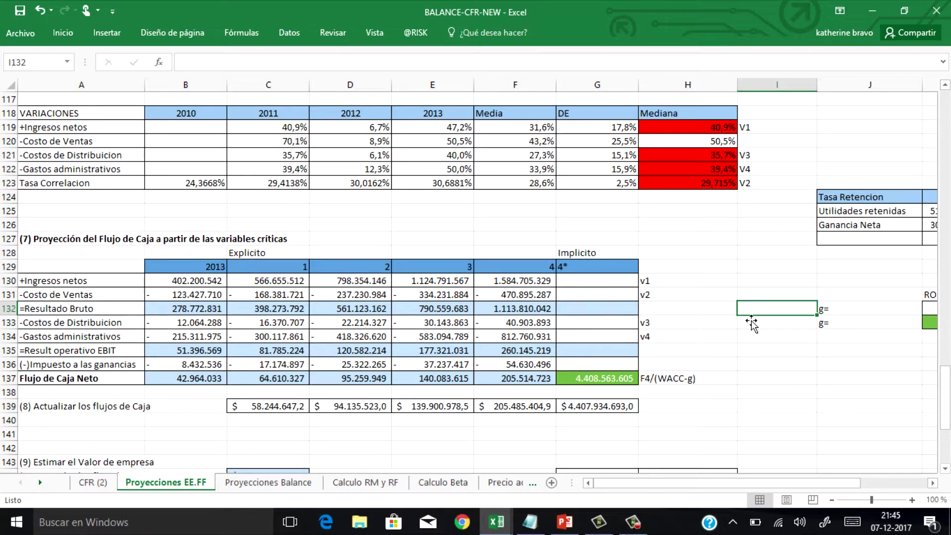
pyautogui.press('Down')
pyautogui.press('Down')
pyautogui.press('Down')
pyautogui.press('Down')
pyautogui.press('Down')
pyautogui.press('Down')
pyautogui.press('Down')
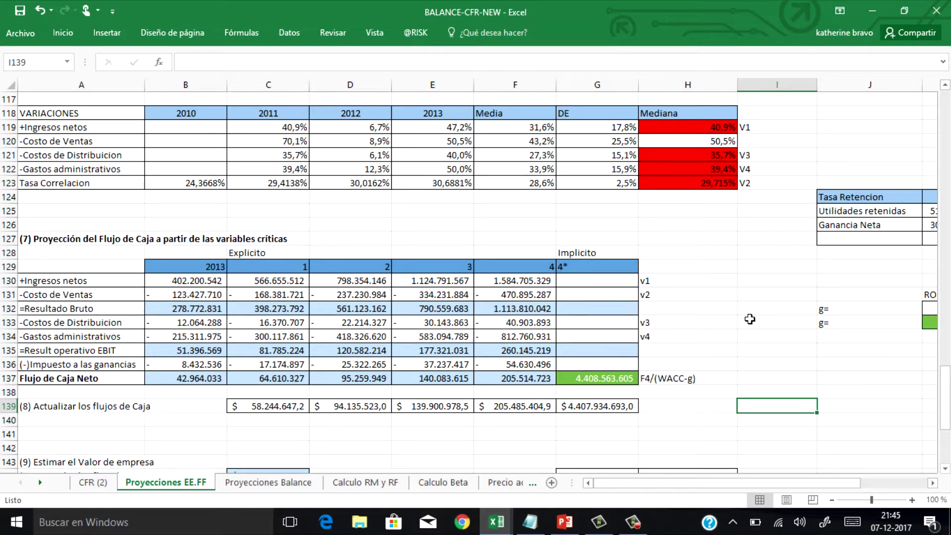
pyautogui.press('Down')
pyautogui.press('Down')
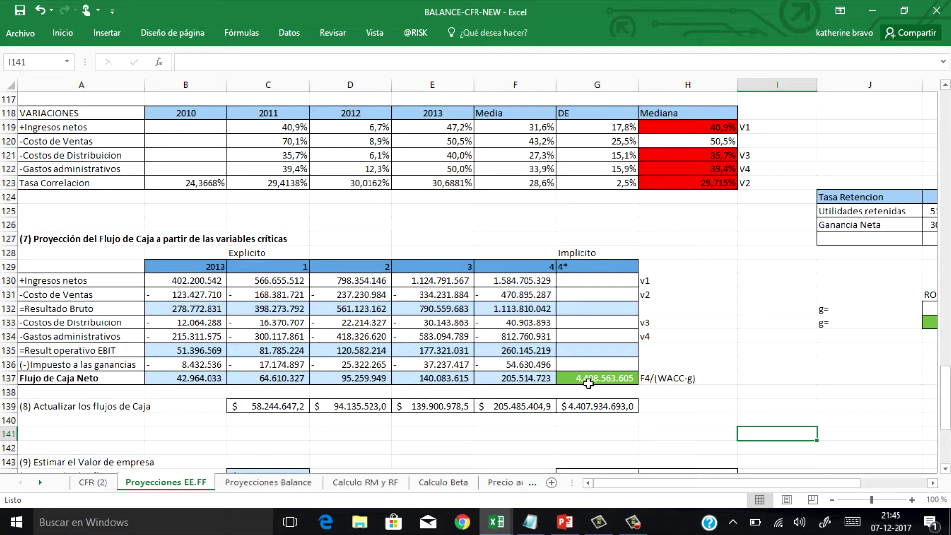
# Inspect the implicit-period cash flow formula in G137 and the ROE reference in K132 used for growth rate g
pyautogui.click(622, 381)
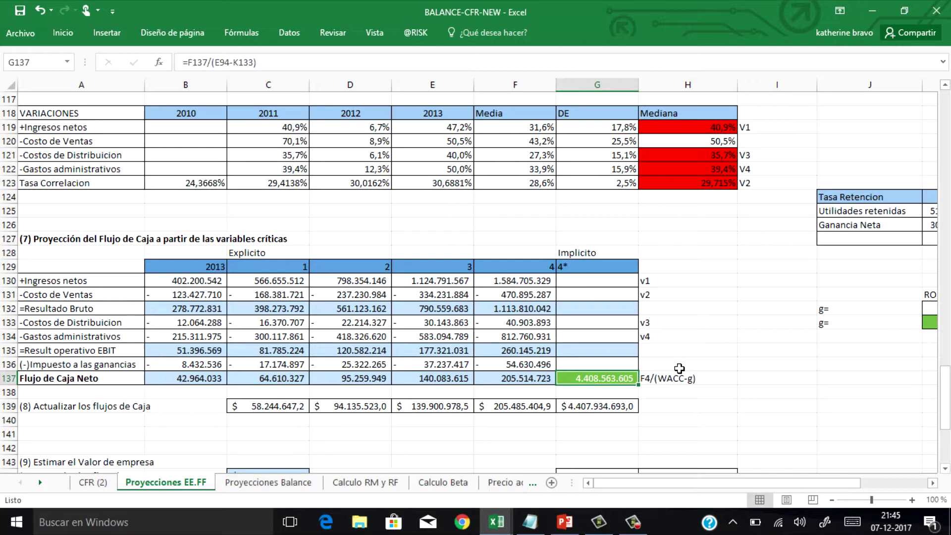
pyautogui.press('Right')
pyautogui.press('Right')
pyautogui.press('Right')
pyautogui.press('Right')
pyautogui.press('Right')
pyautogui.press('Right')
pyautogui.press('Right')
pyautogui.press('Right')
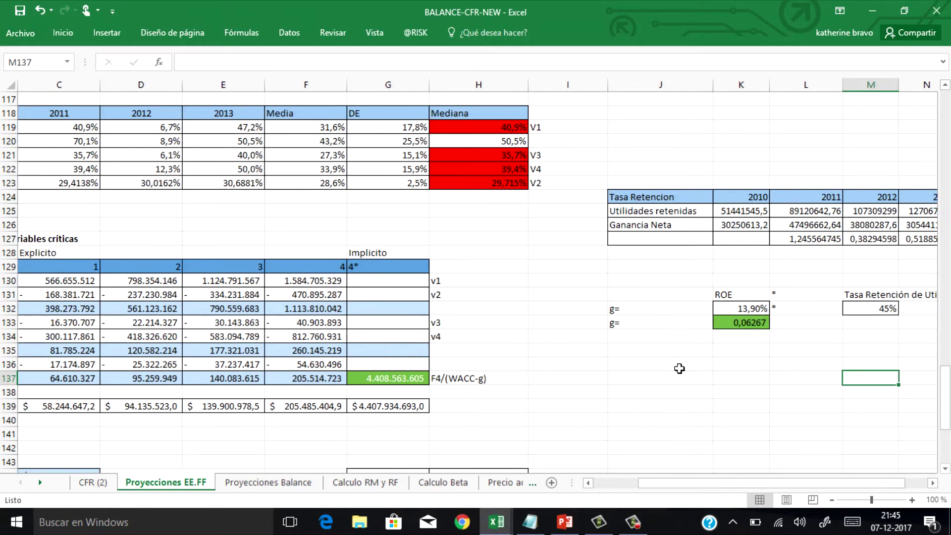
pyautogui.click(654, 313)
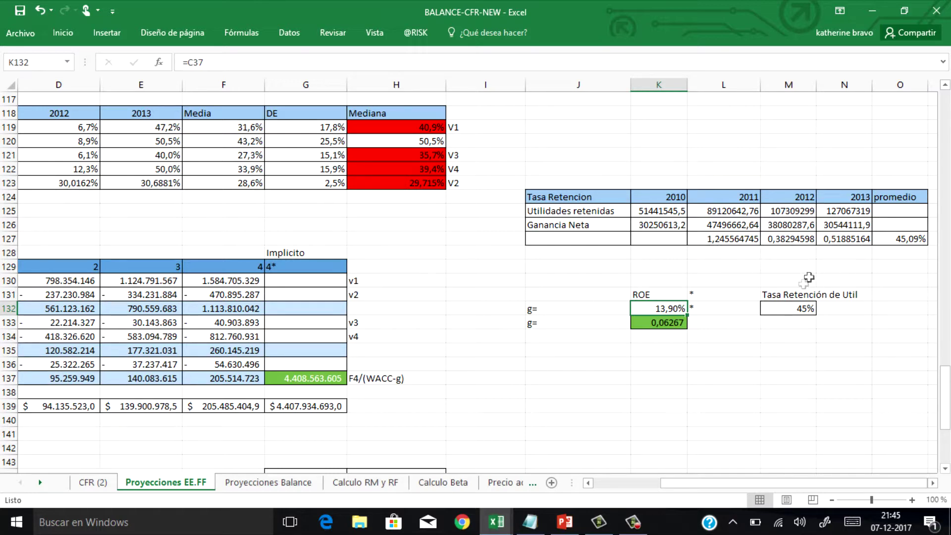
pyautogui.click(597, 397)
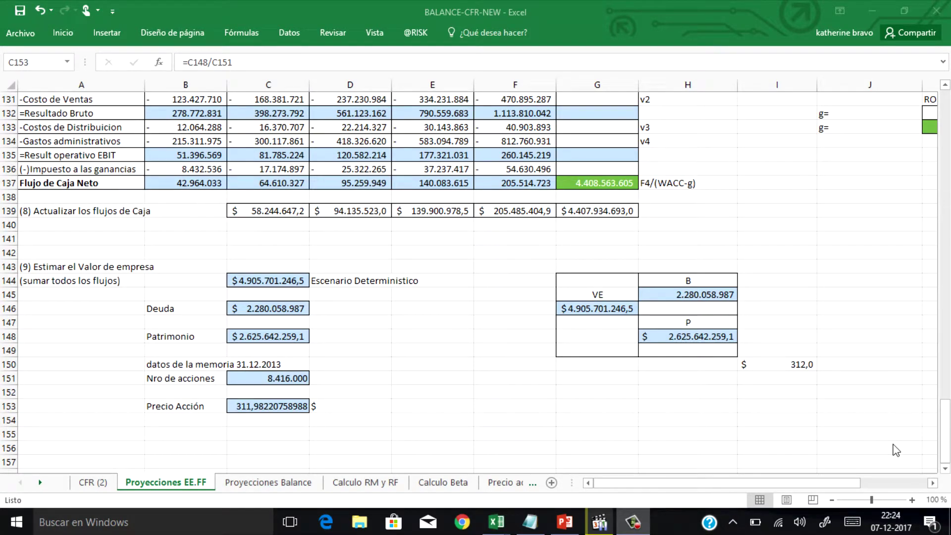
# Inspect the formulas leading from the implicit cash flow in G137 and discounted flow in C139 to the company value in C144
pyautogui.click(597, 182)
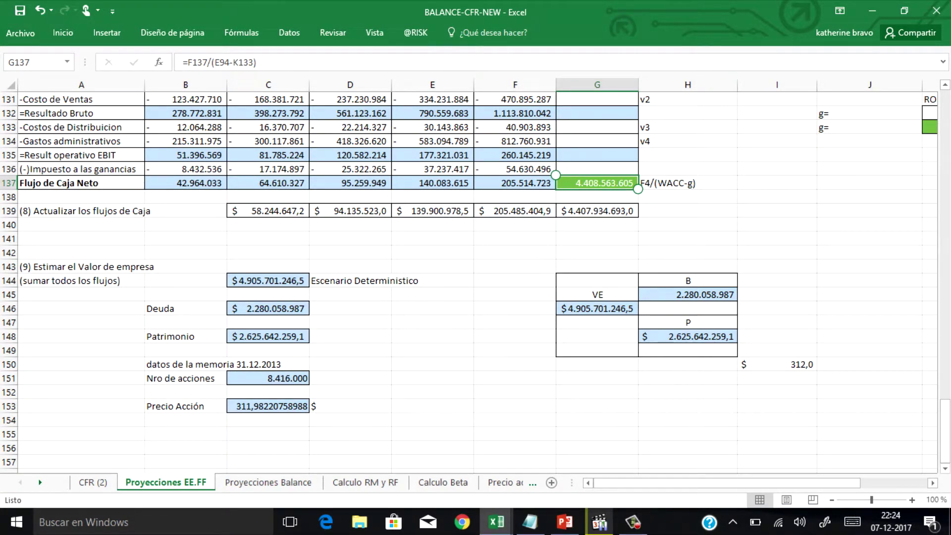
pyautogui.click(268, 211)
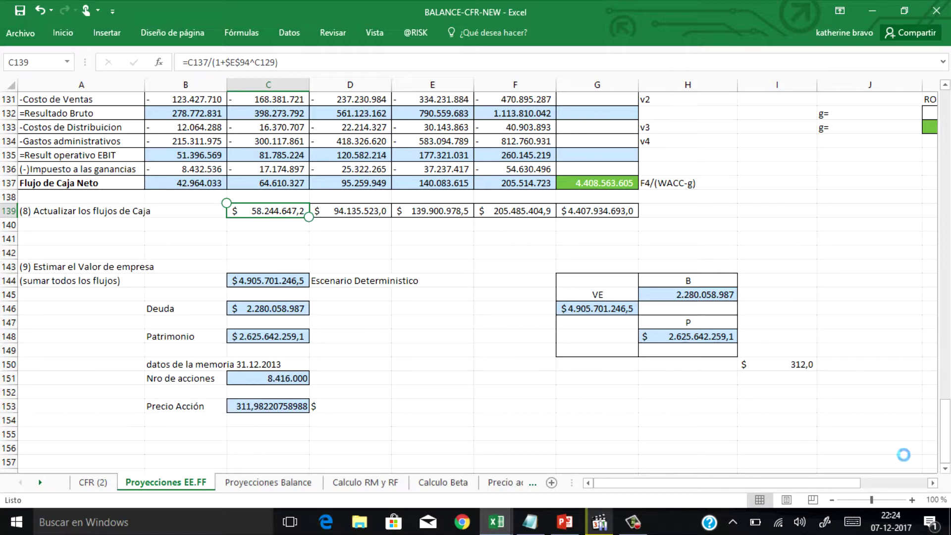
pyautogui.click(268, 281)
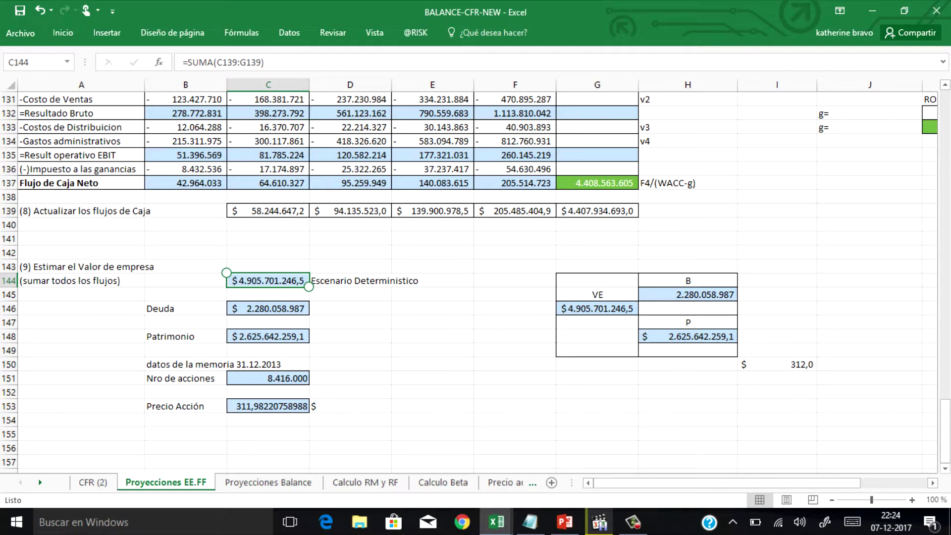
# Inspect the debt, equity, number of shares and share price cells in C146, C148, C151 and C153
pyautogui.click(267, 308)
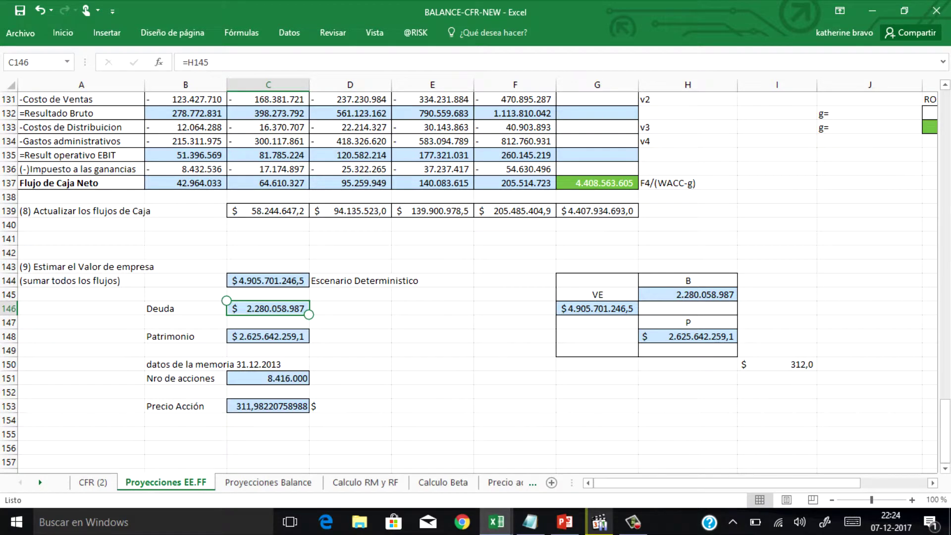
pyautogui.click(268, 336)
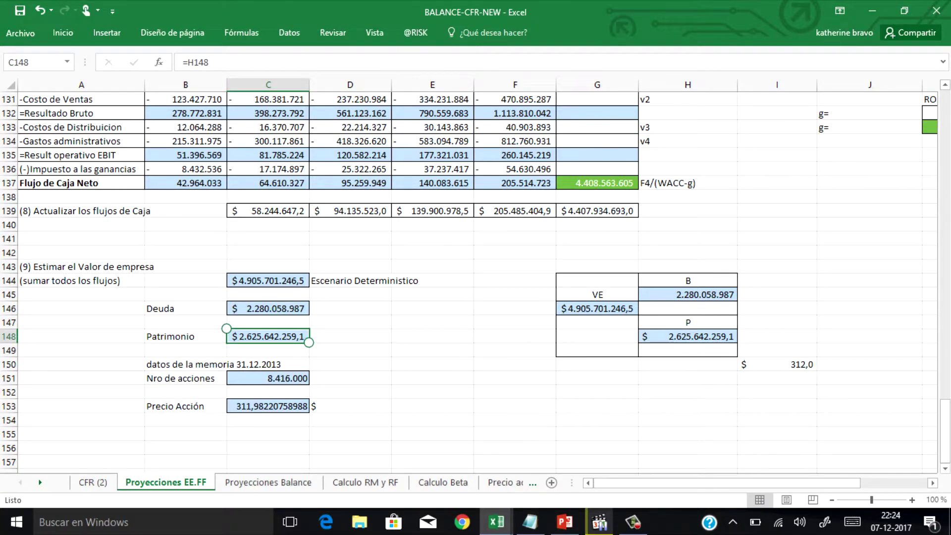
pyautogui.click(268, 378)
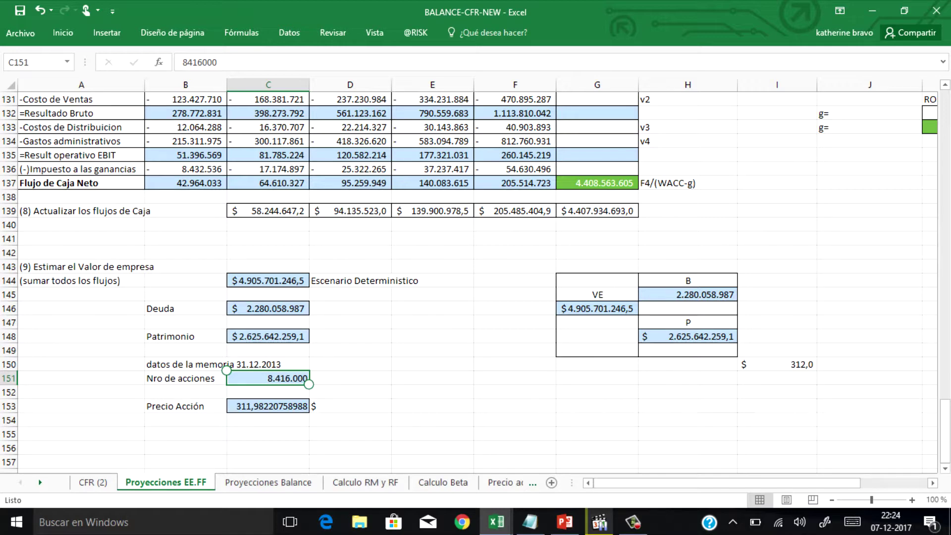
pyautogui.click(268, 406)
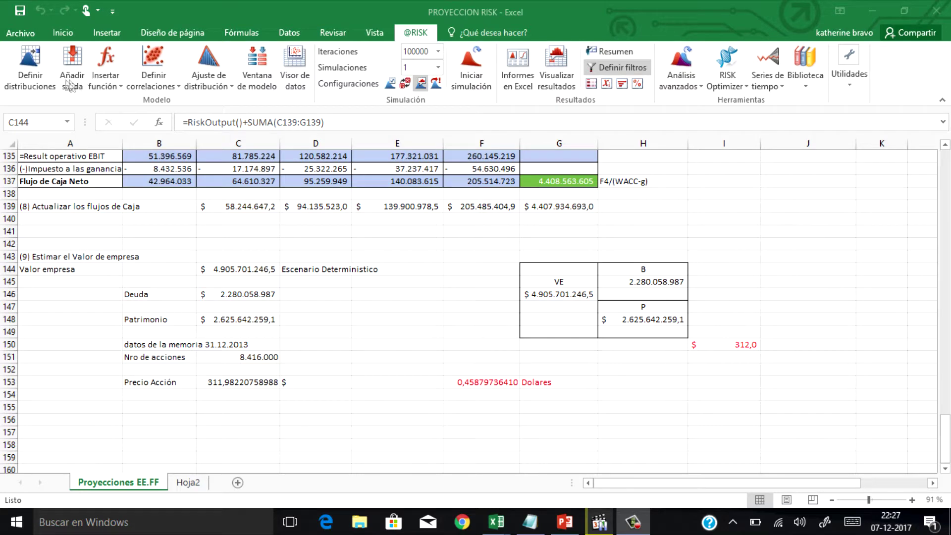
pyautogui.click(29, 67)
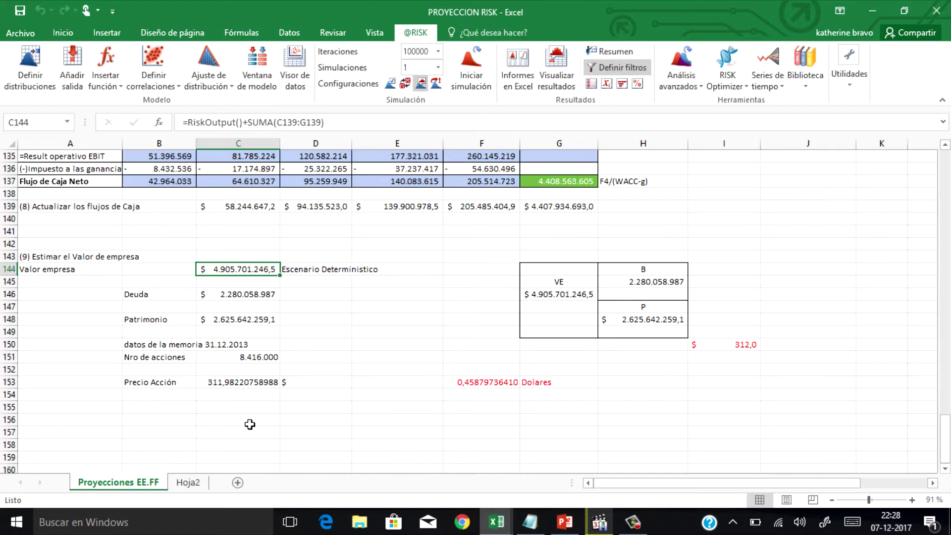
pyautogui.click(316, 411)
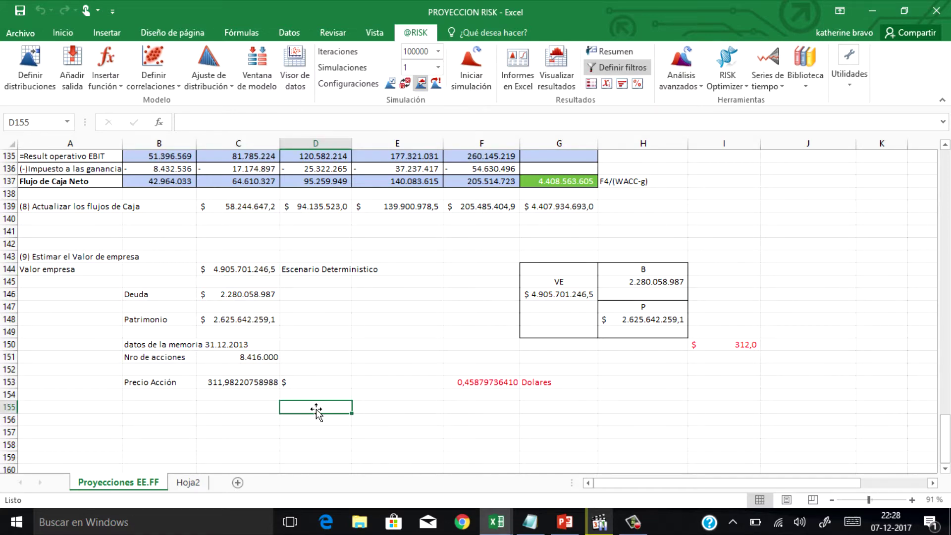
pyautogui.click(192, 488)
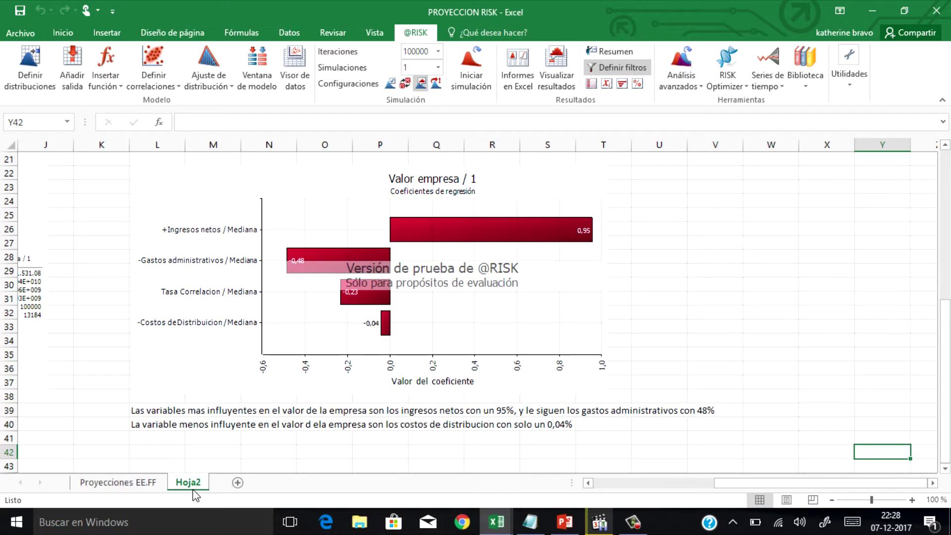
pyautogui.hscroll(-5, 475, 307)
pyautogui.scroll(7, 475, 307)
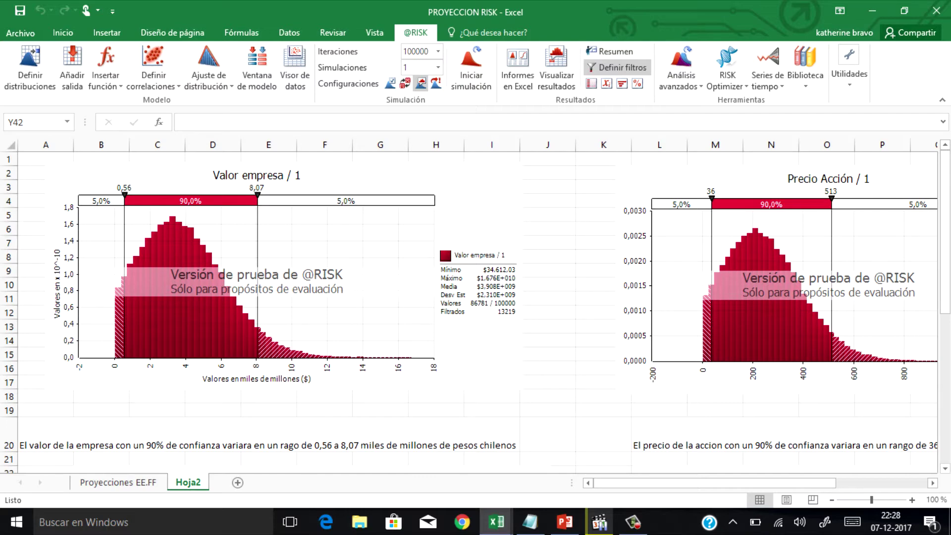
pyautogui.hscroll(5, 475, 297)
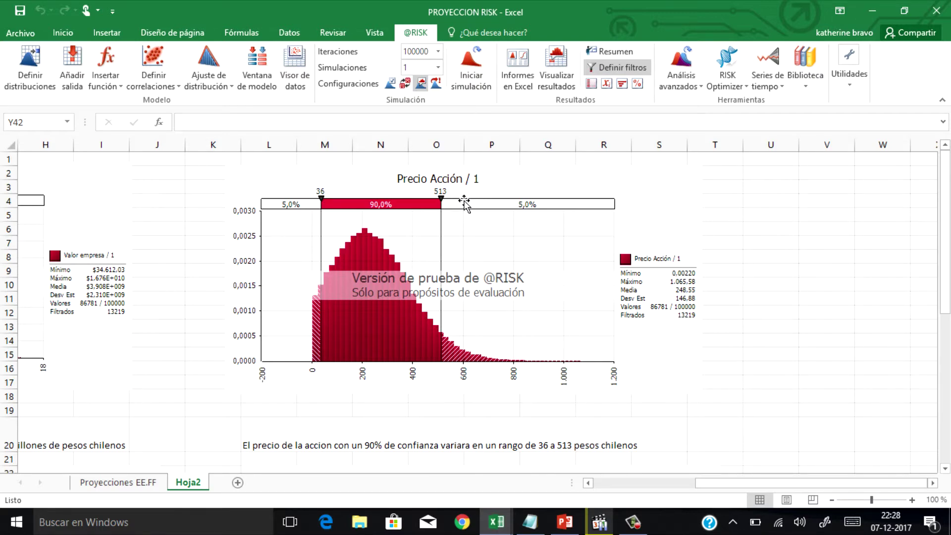
pyautogui.hscroll(-5, 464, 203)
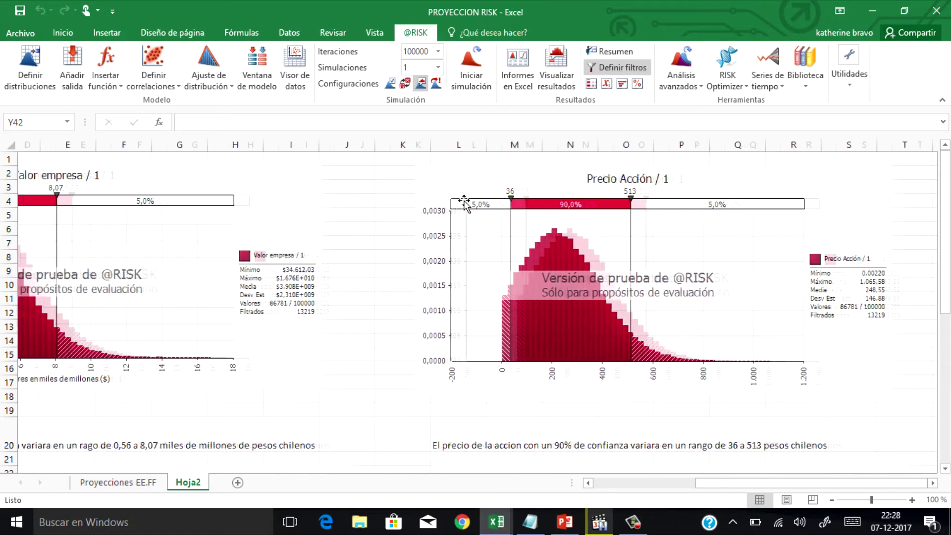
# Examine the cumulative Valor empresa curve and the regression coefficients chart on Hoja2
pyautogui.scroll(-6, 464, 203)
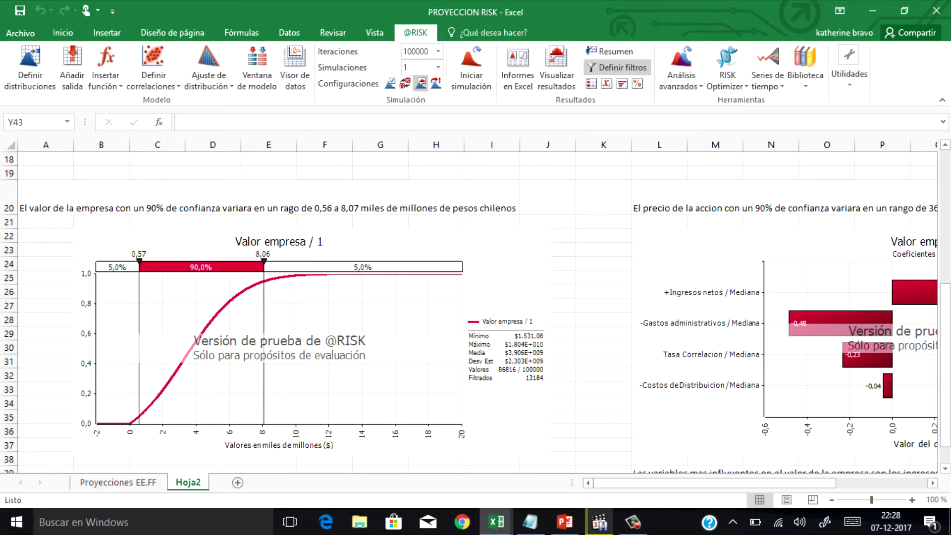
pyautogui.scroll(-1, 468, 312)
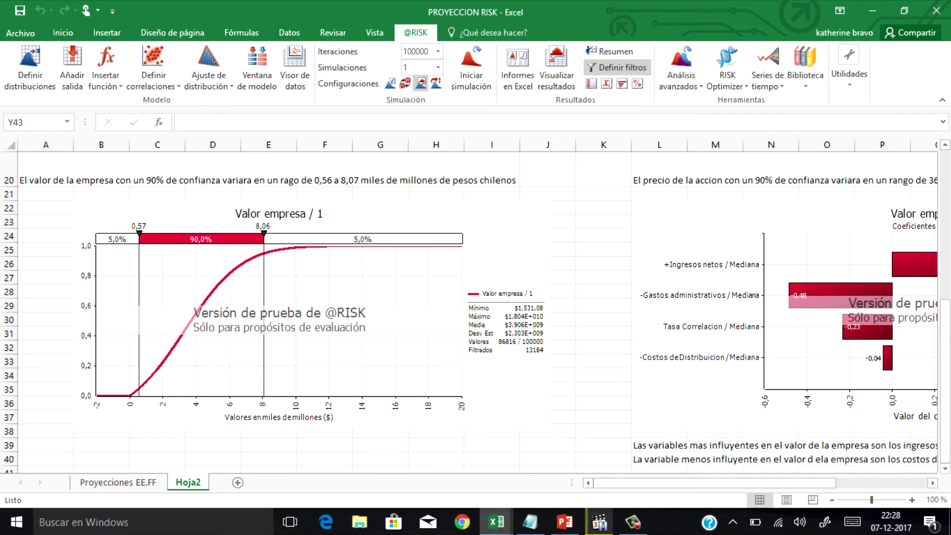
pyautogui.hscroll(5, 476, 297)
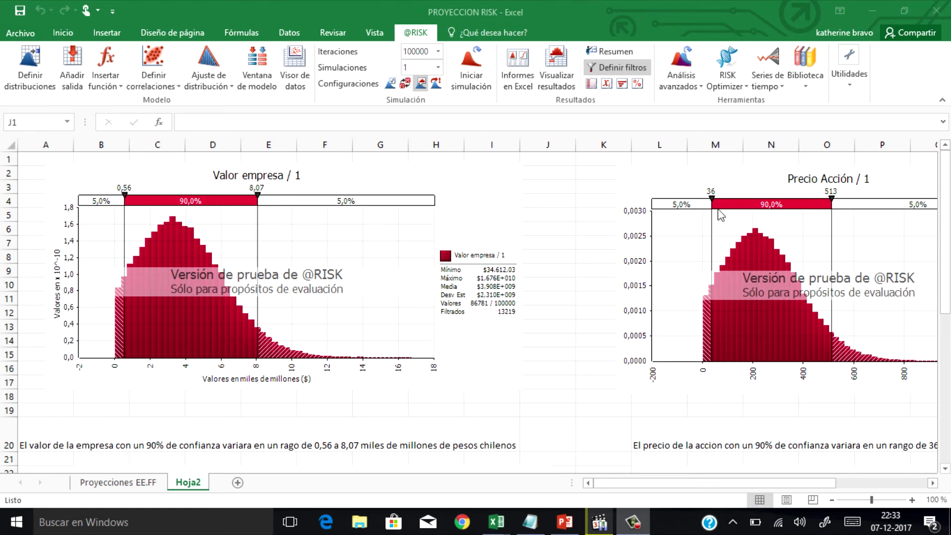
pyautogui.click(616, 71)
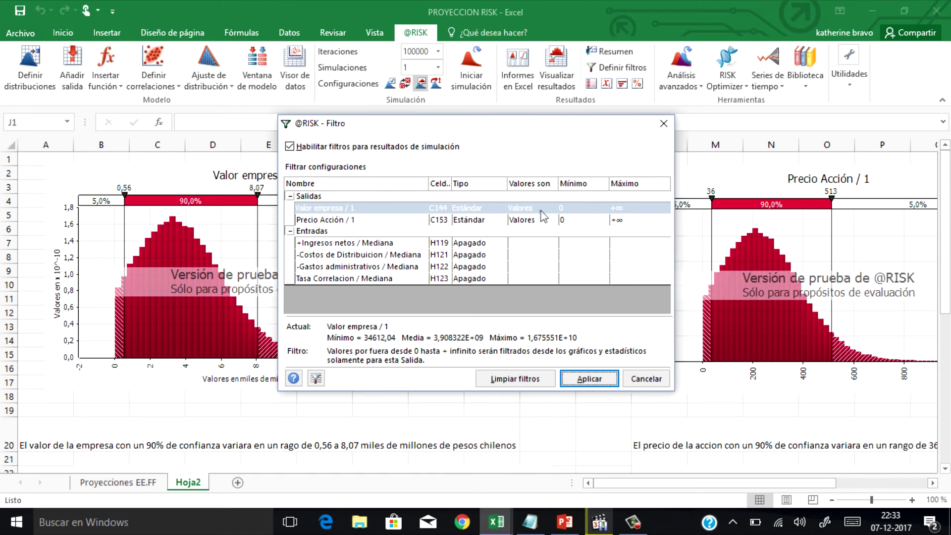
pyautogui.click(577, 209)
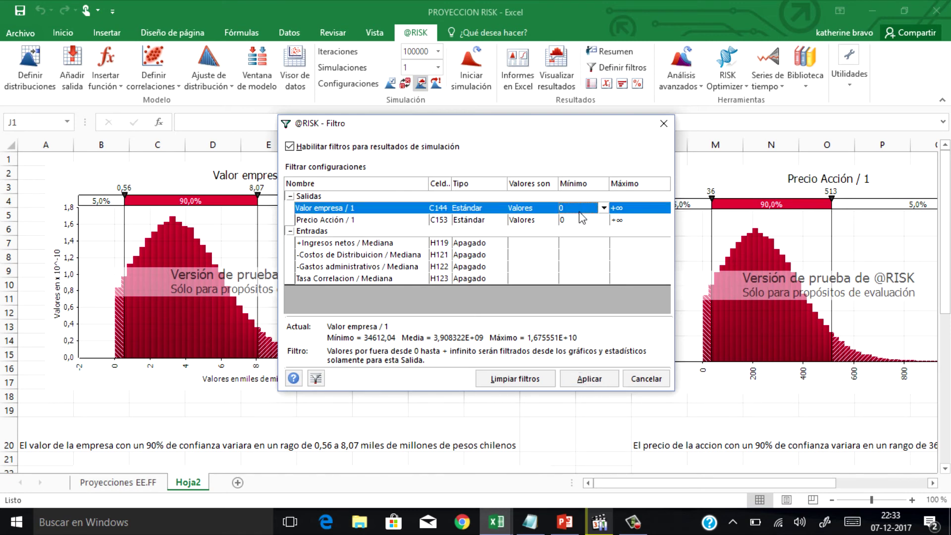
pyautogui.click(580, 219)
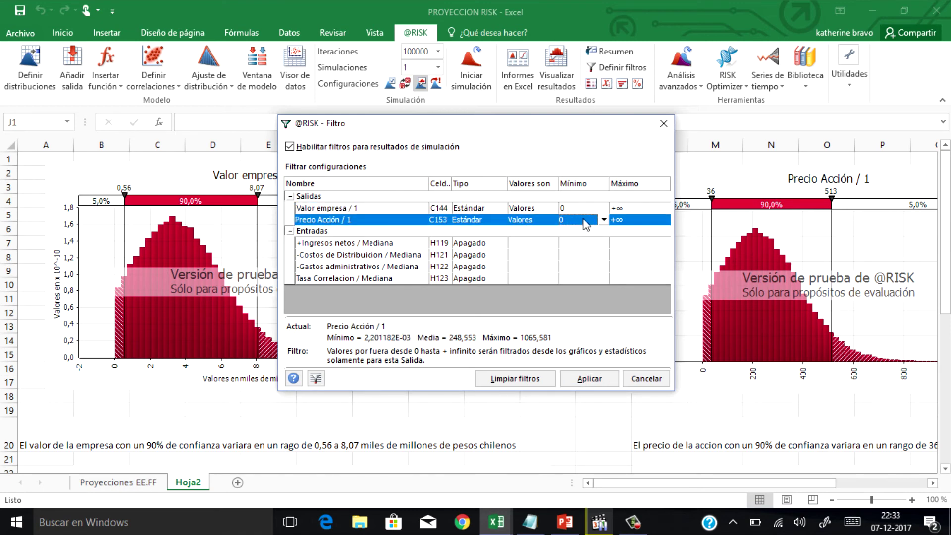
pyautogui.click(647, 379)
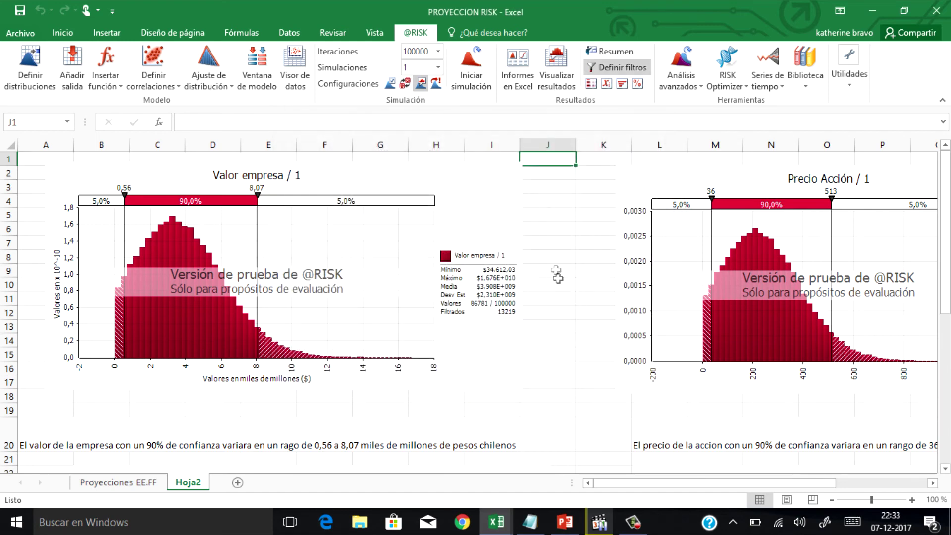